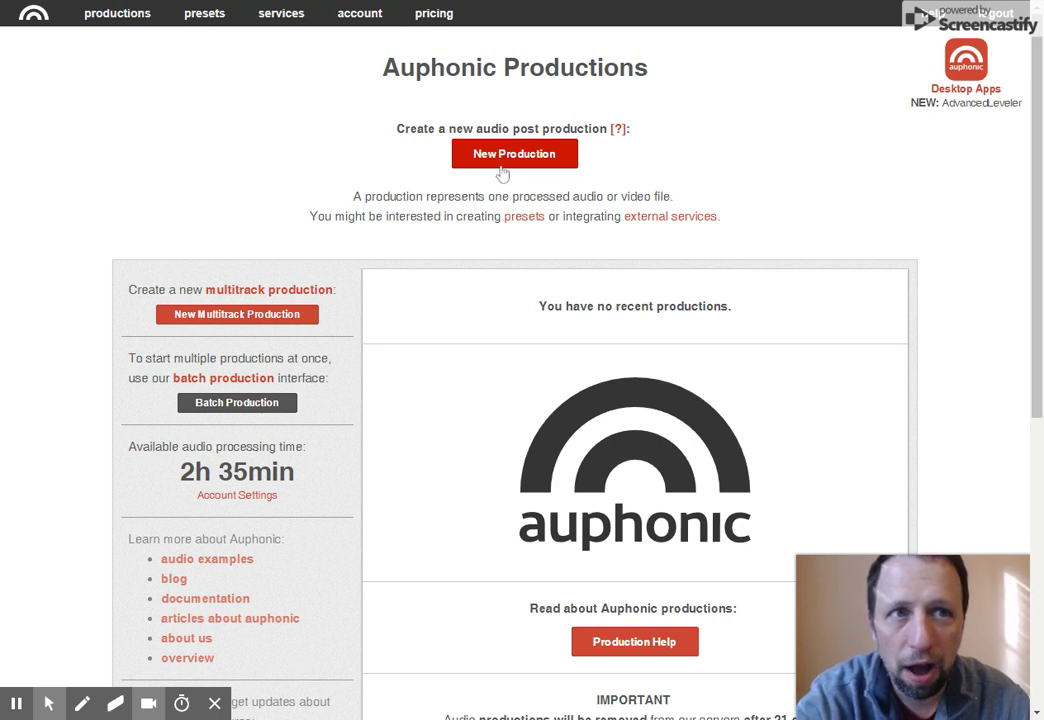
Start a new production and pick Podcast.mp3 as its source audio file
left_click(498, 165)
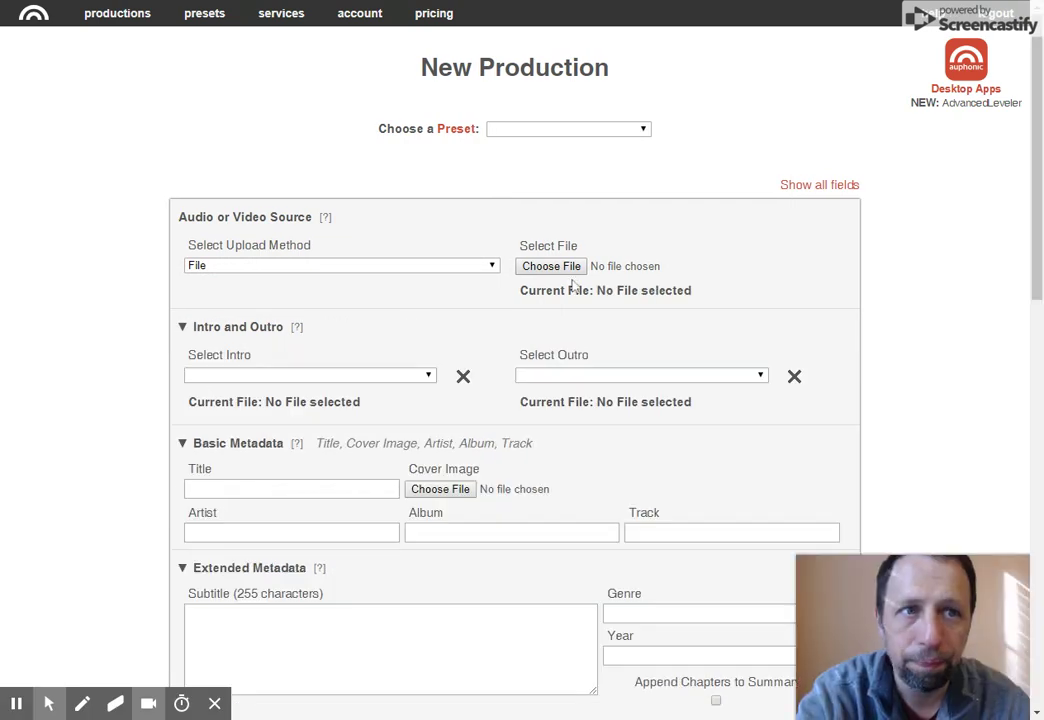
left_click(587, 140)
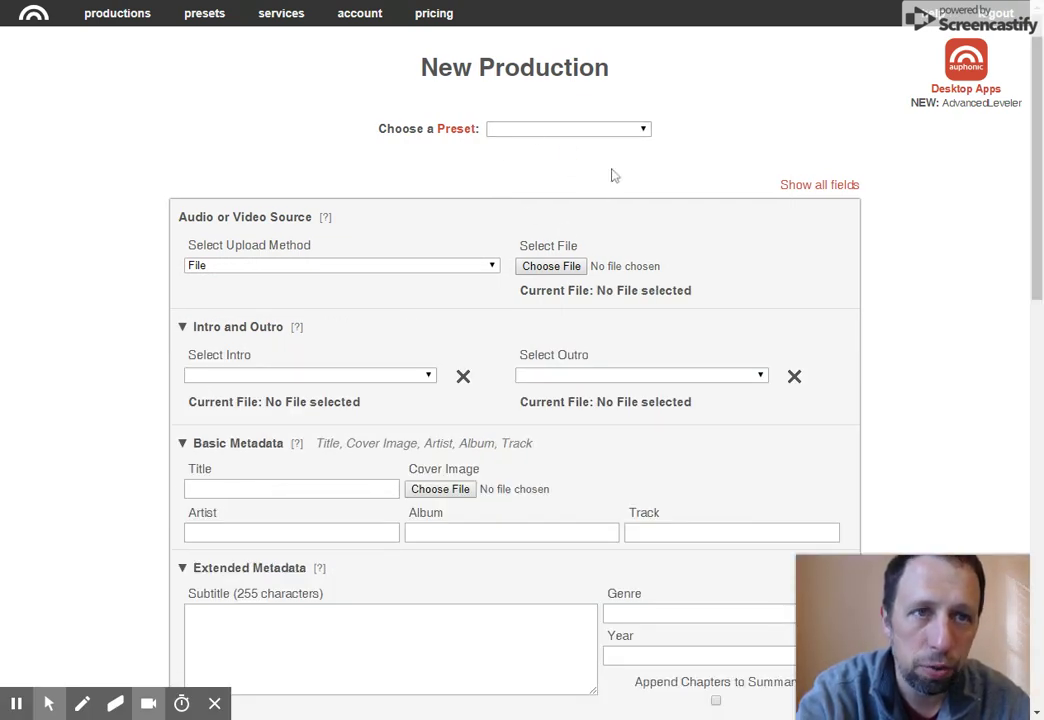
mouse_move(549, 268)
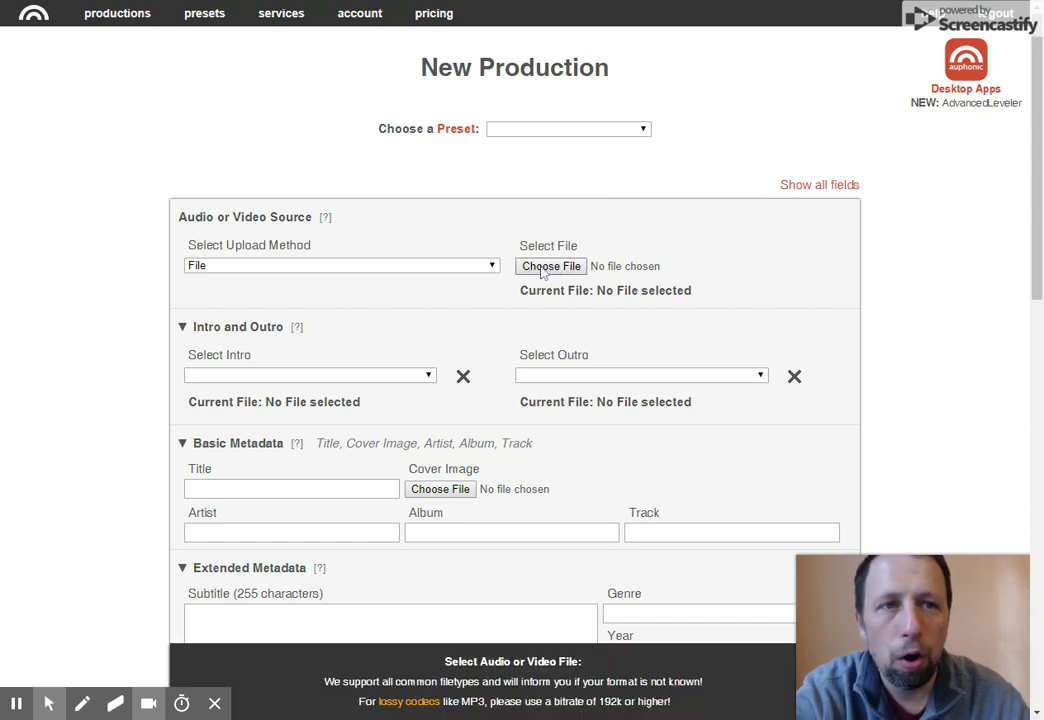
left_click(541, 268)
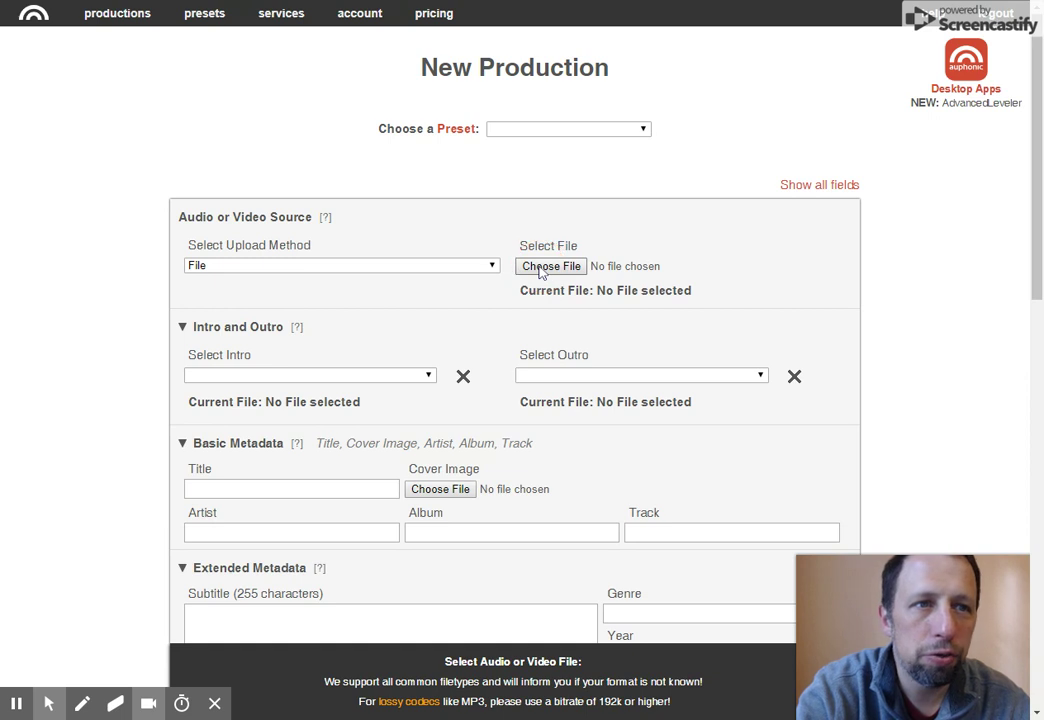
double_click(233, 33)
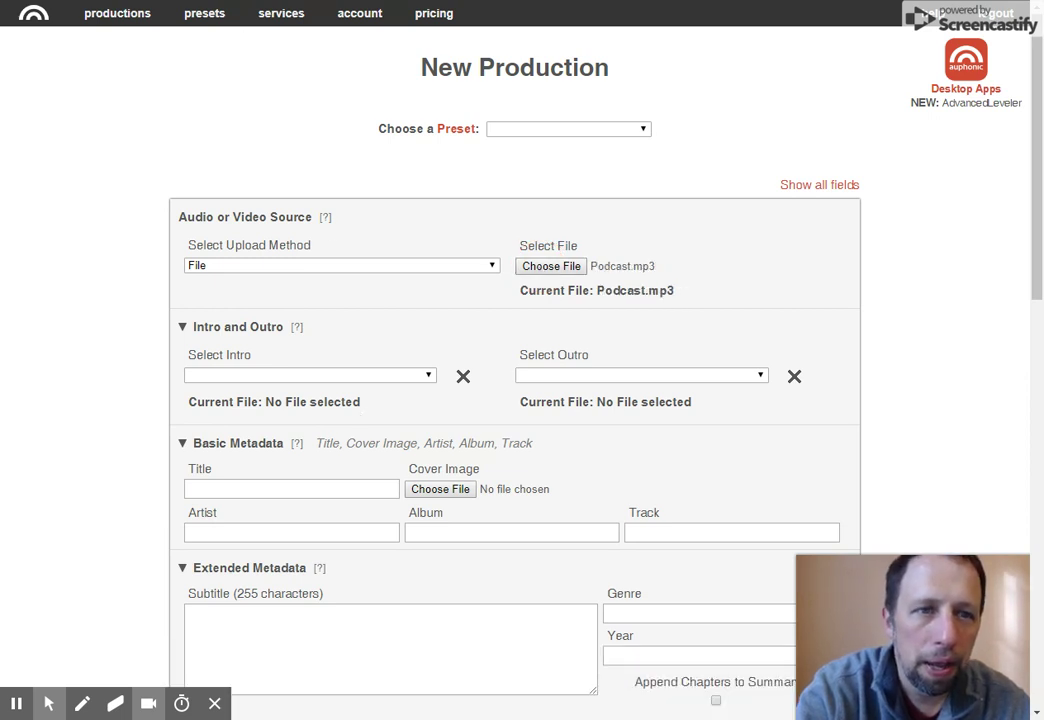
mouse_move(405, 380)
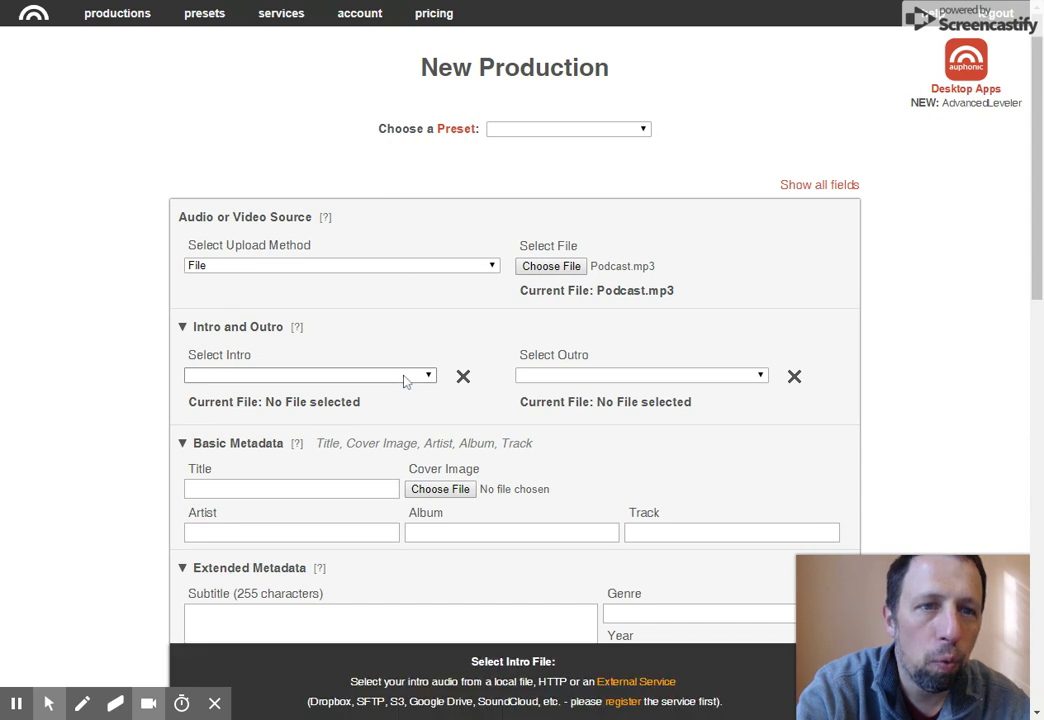
scroll(405, 380, "down", 1)
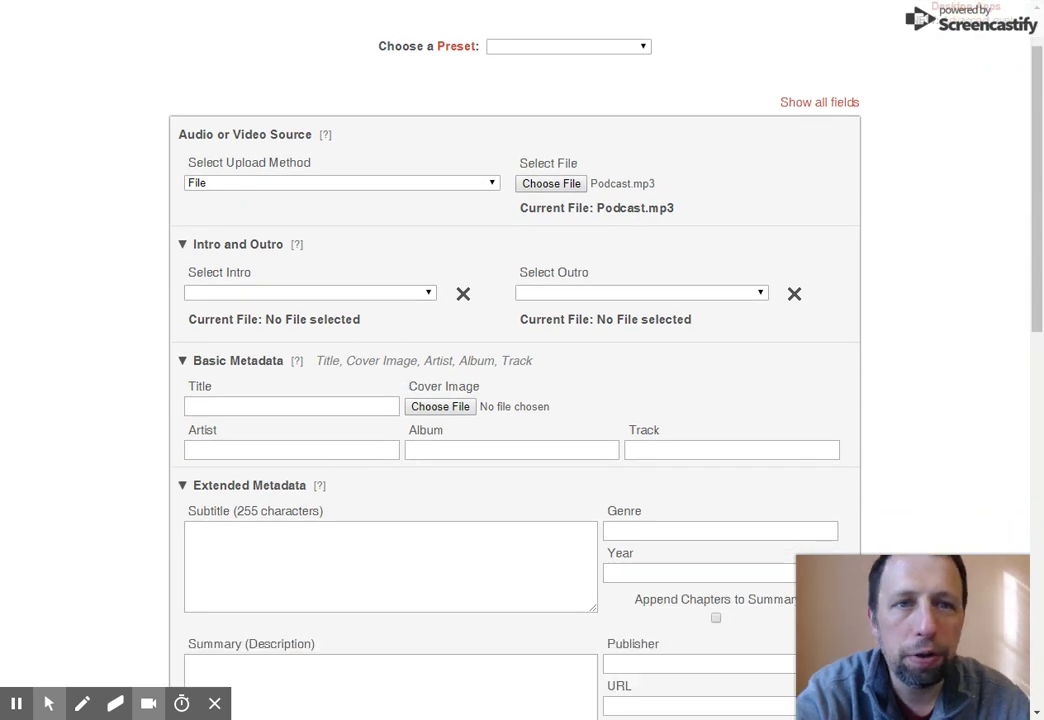
Replace the autofilled title with 'Podcast Ed' and leave the Artist field blank
mouse_move(336, 296)
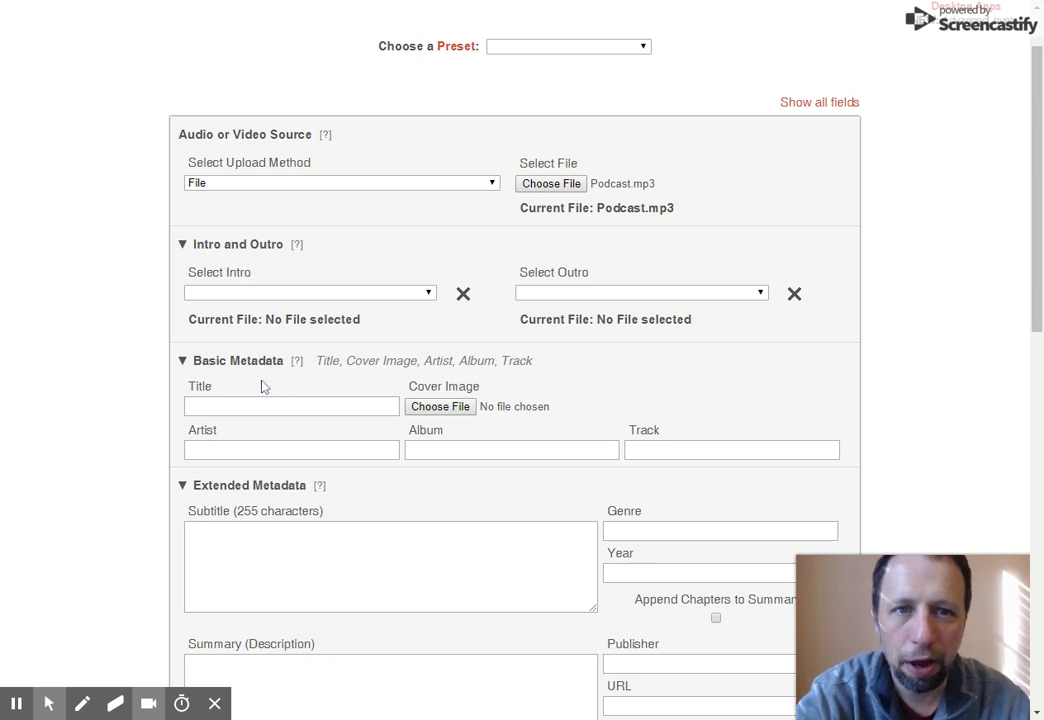
left_click(247, 407)
left_click(242, 408)
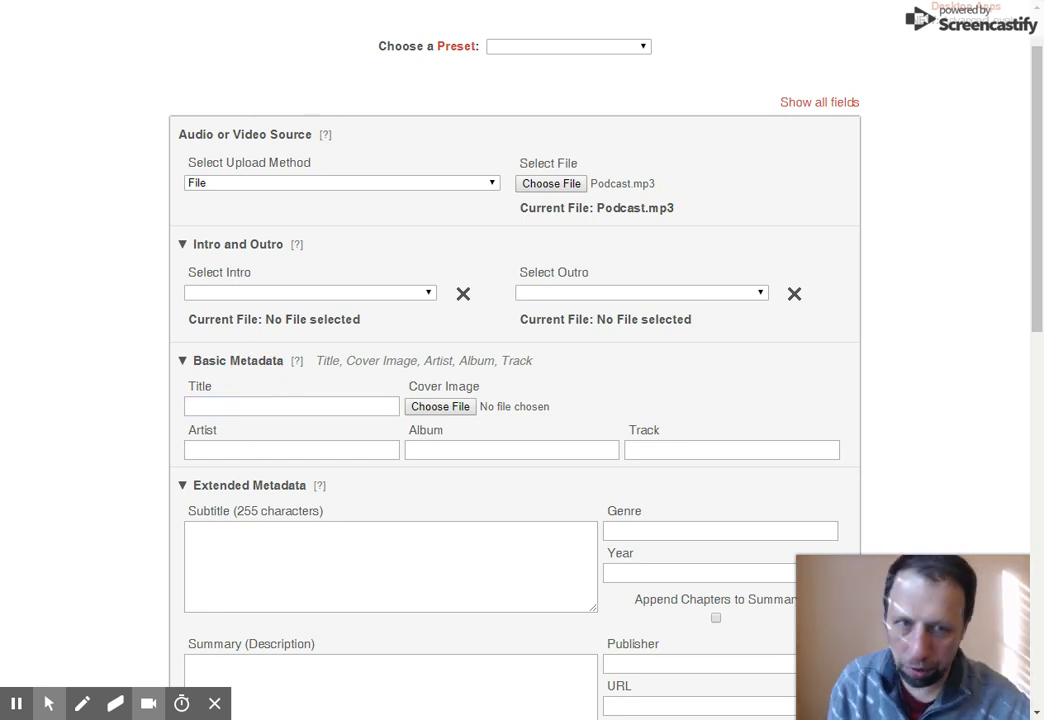
key("Down")
key("Return")
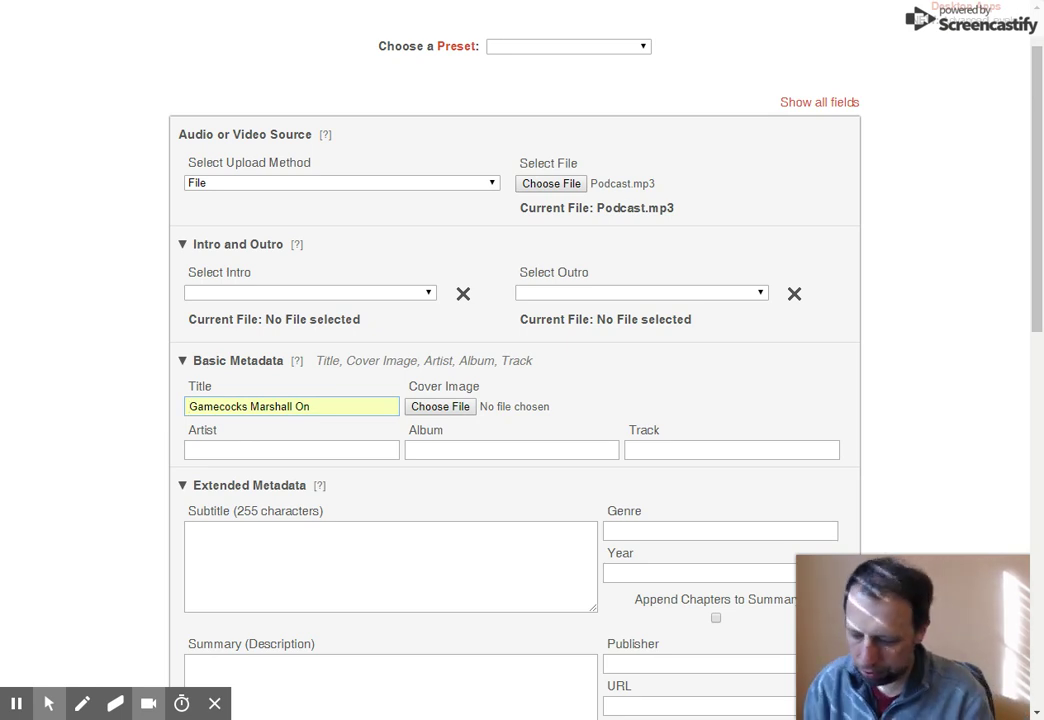
key("ctrl+a")
type("Podc")
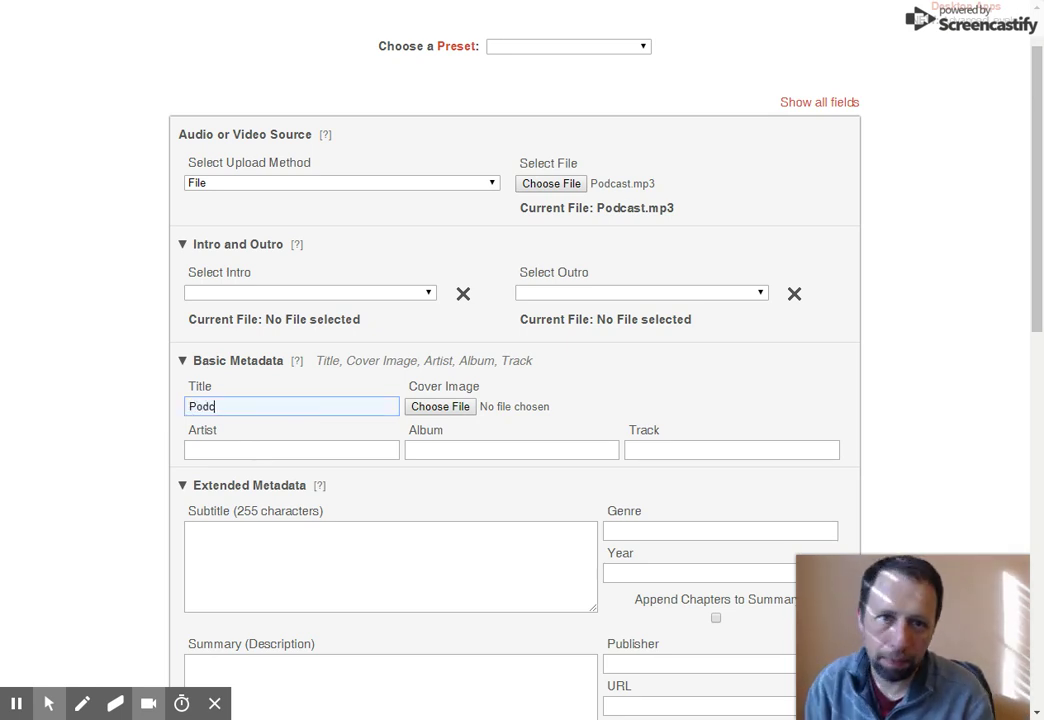
type("ast Ed")
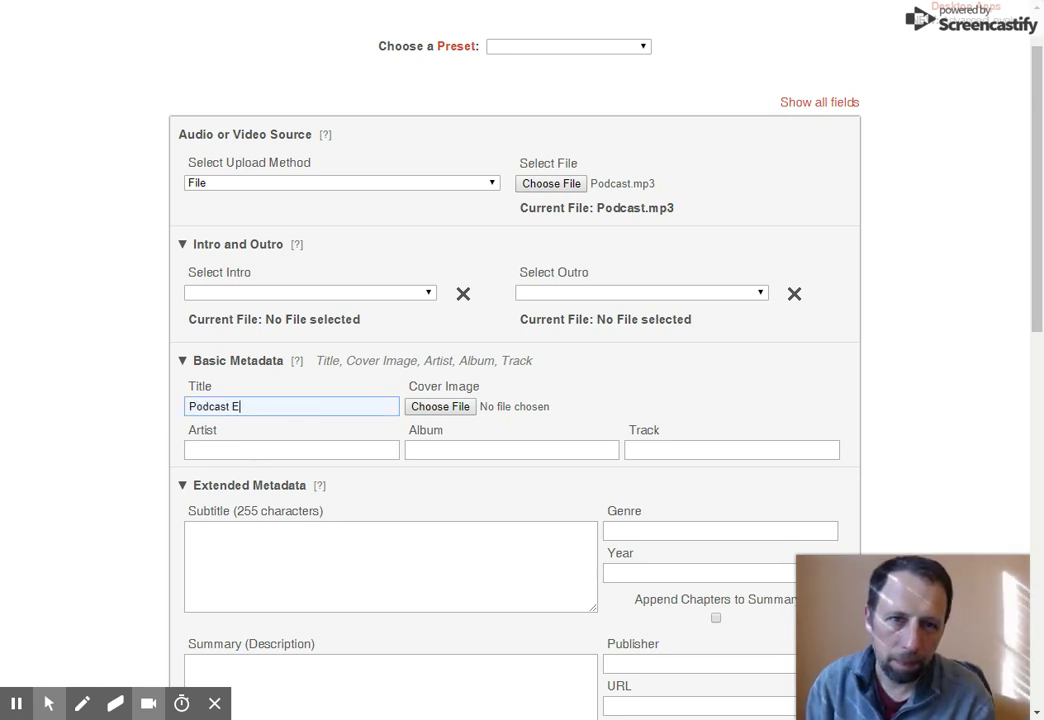
left_click(291, 450)
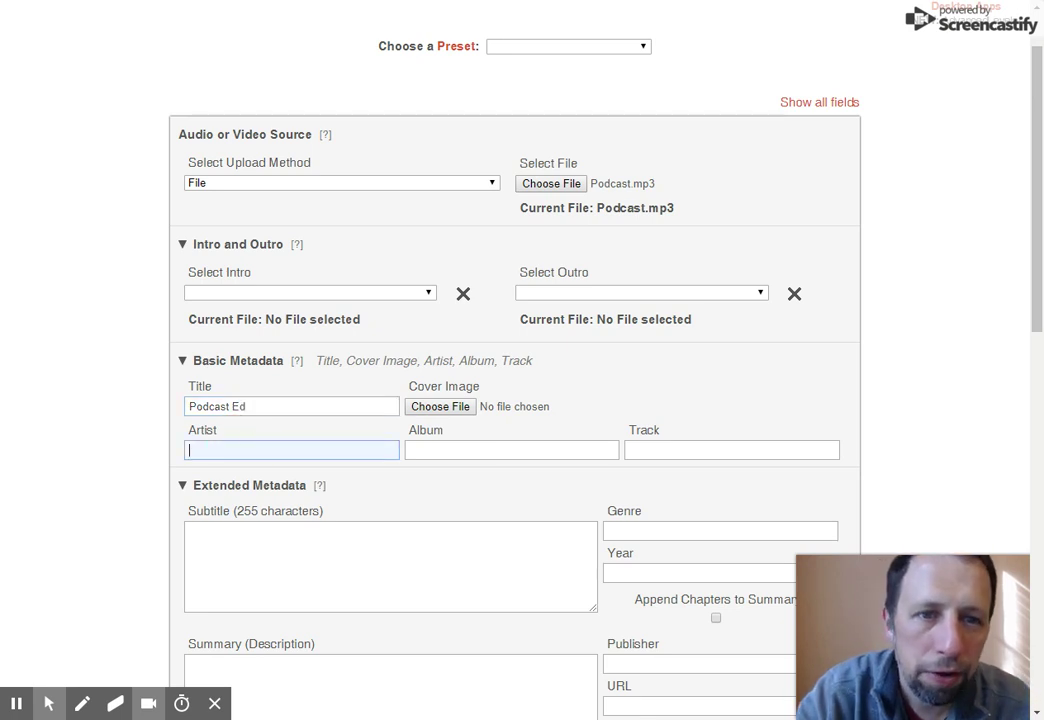
left_click(629, 408)
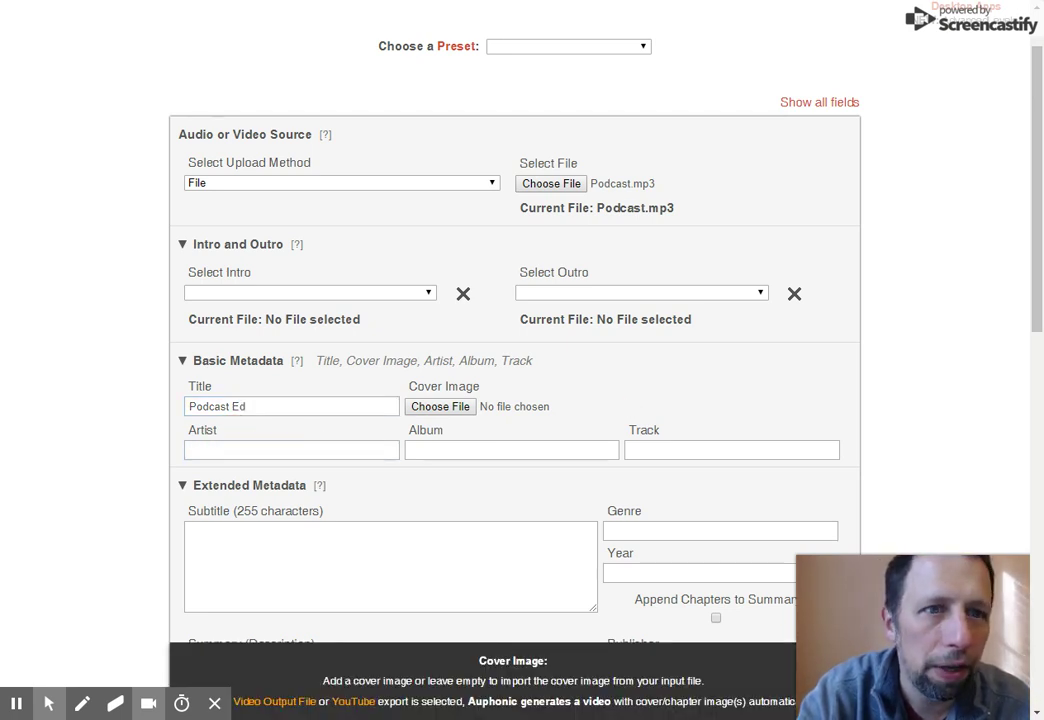
Leave subtitle, summary and publisher empty, and enter tags 'education, podcasting, students'
scroll(621, 408, "down", 1)
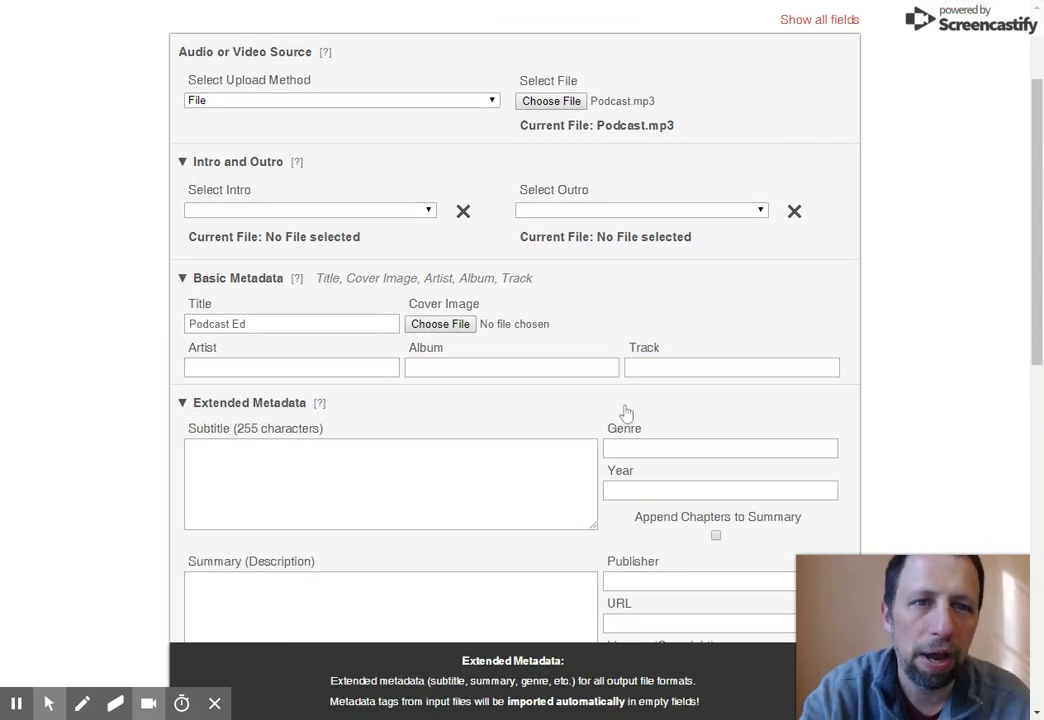
left_click(376, 477)
scroll(370, 472, "down", 1)
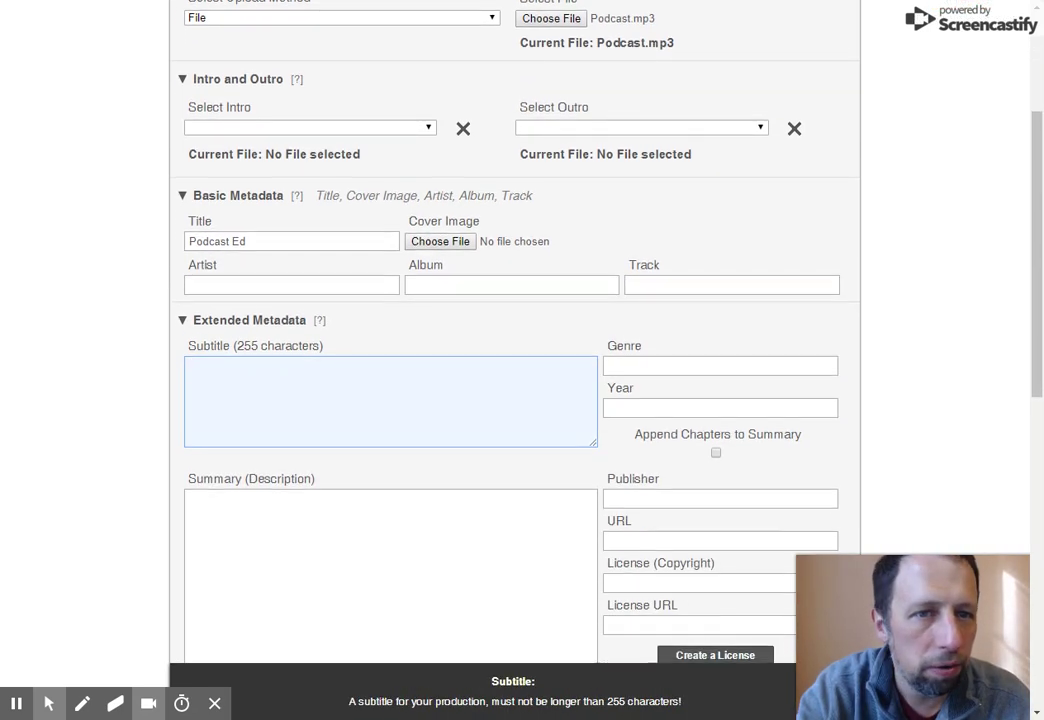
scroll(390, 400, "up", 2)
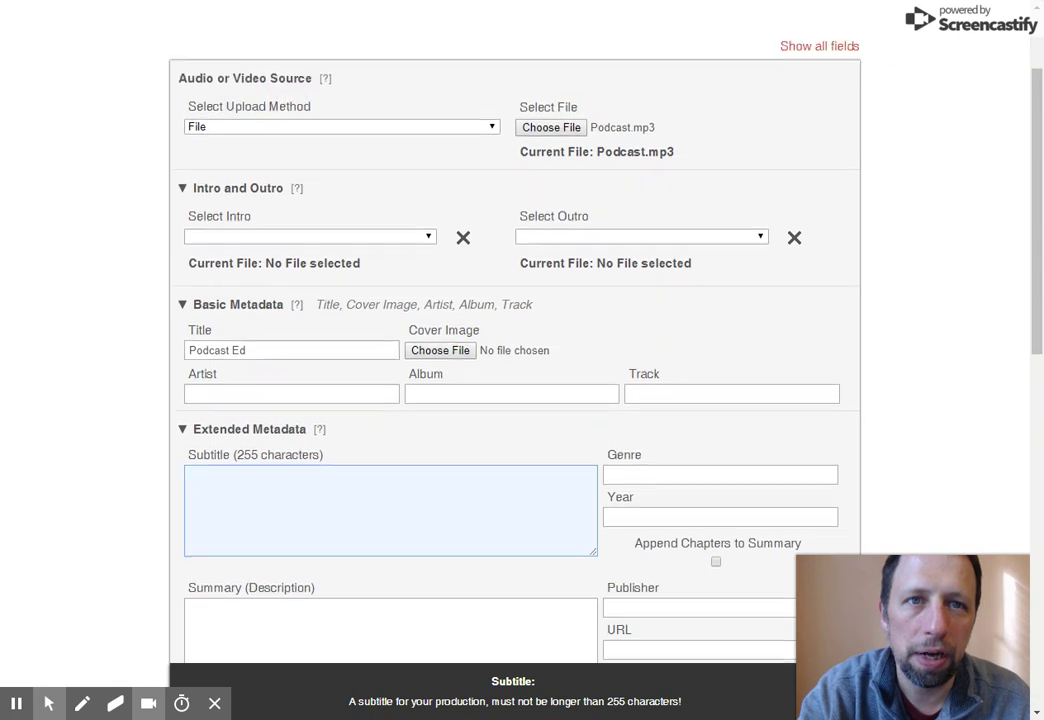
scroll(390, 400, "down", 1)
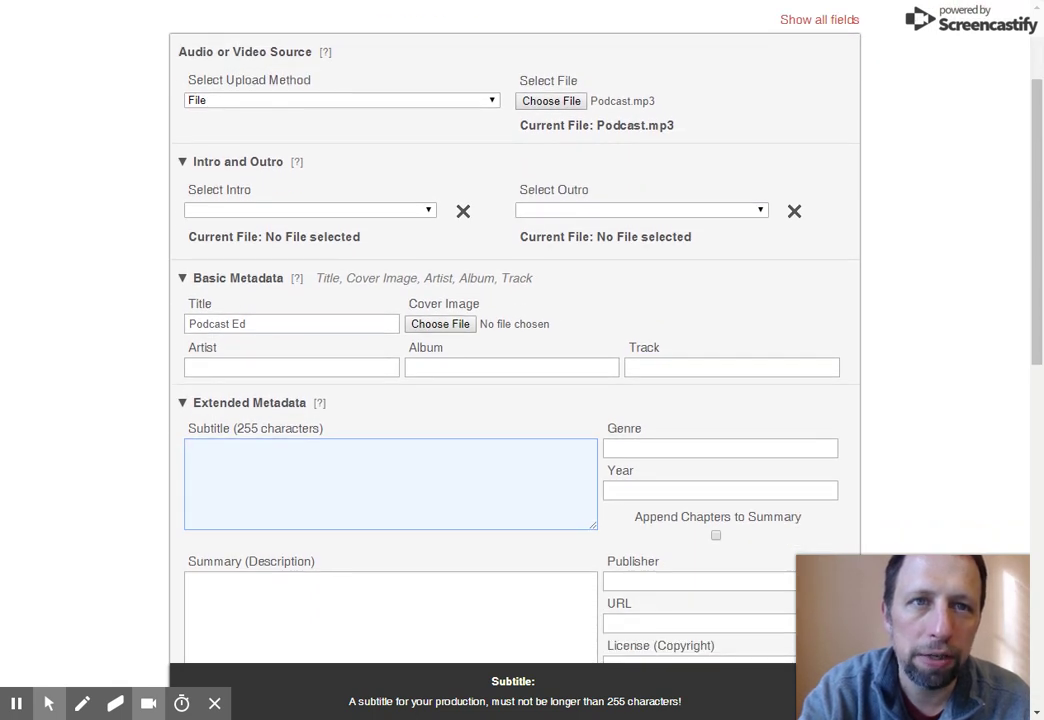
scroll(338, 475, "down", 2)
left_click(338, 475)
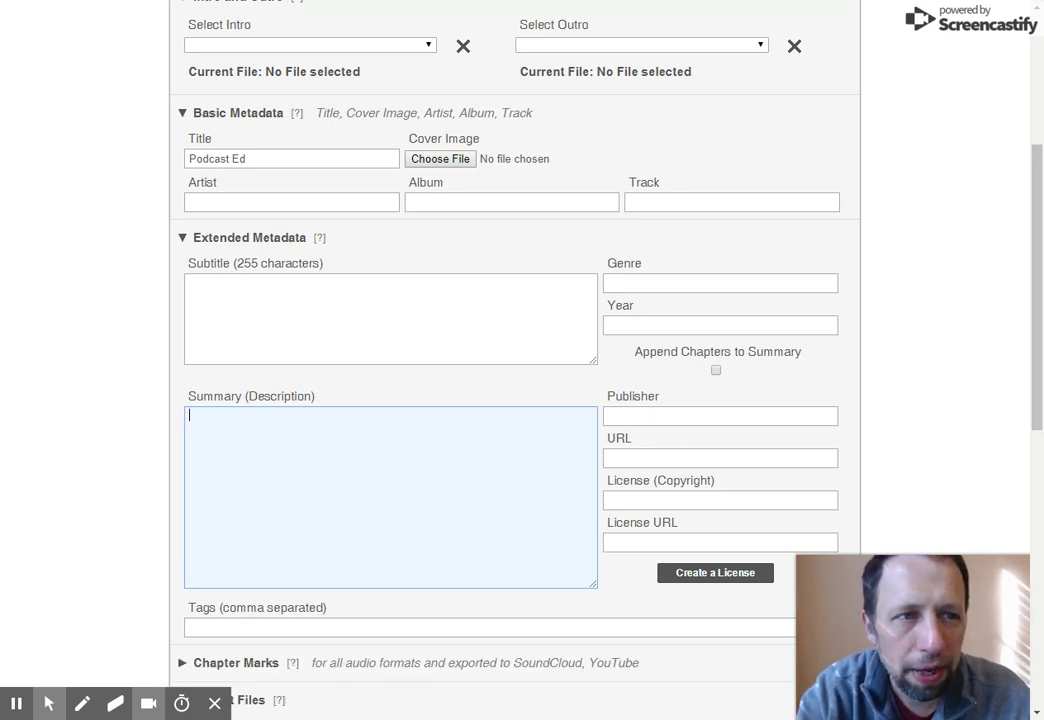
left_click(643, 415)
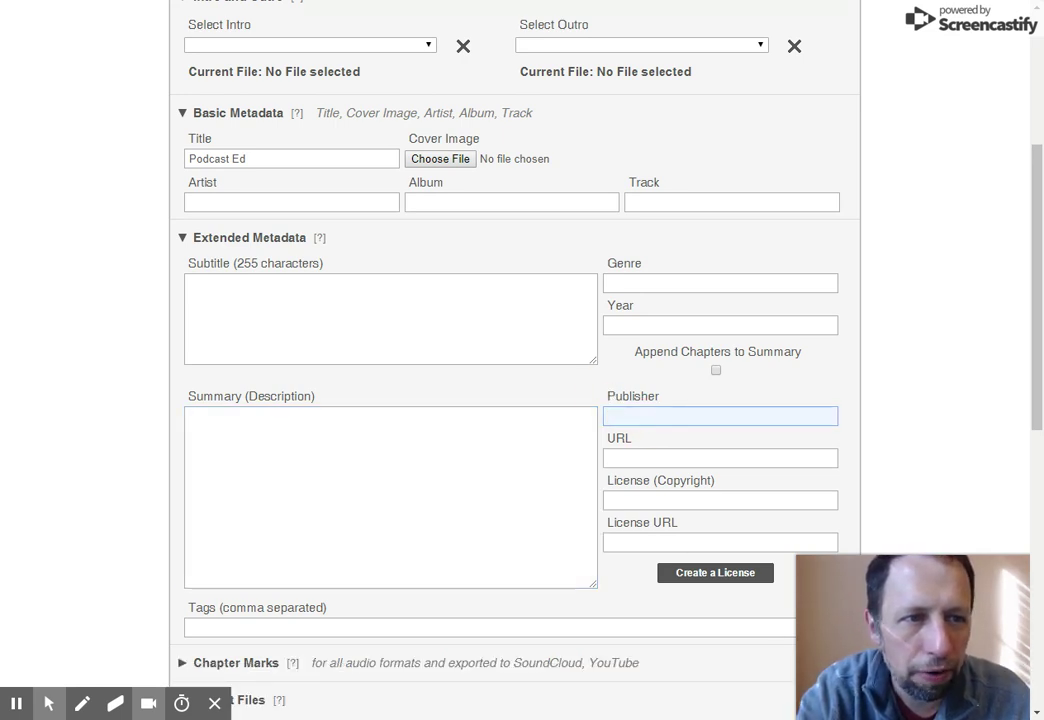
scroll(658, 533, "down", 3)
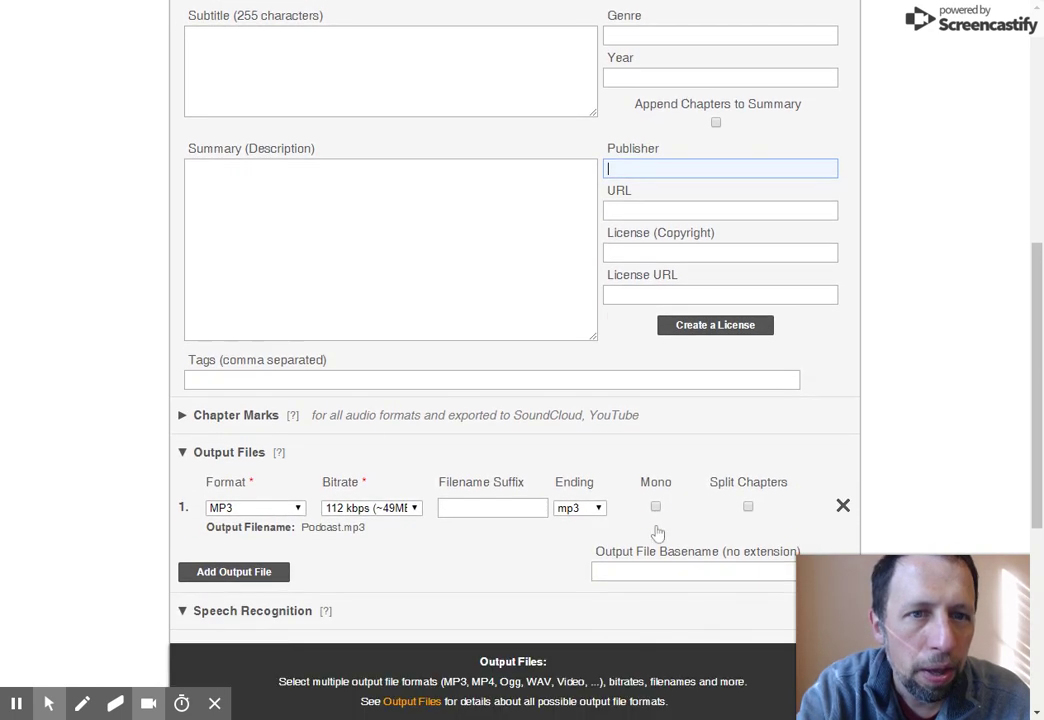
left_click(319, 378)
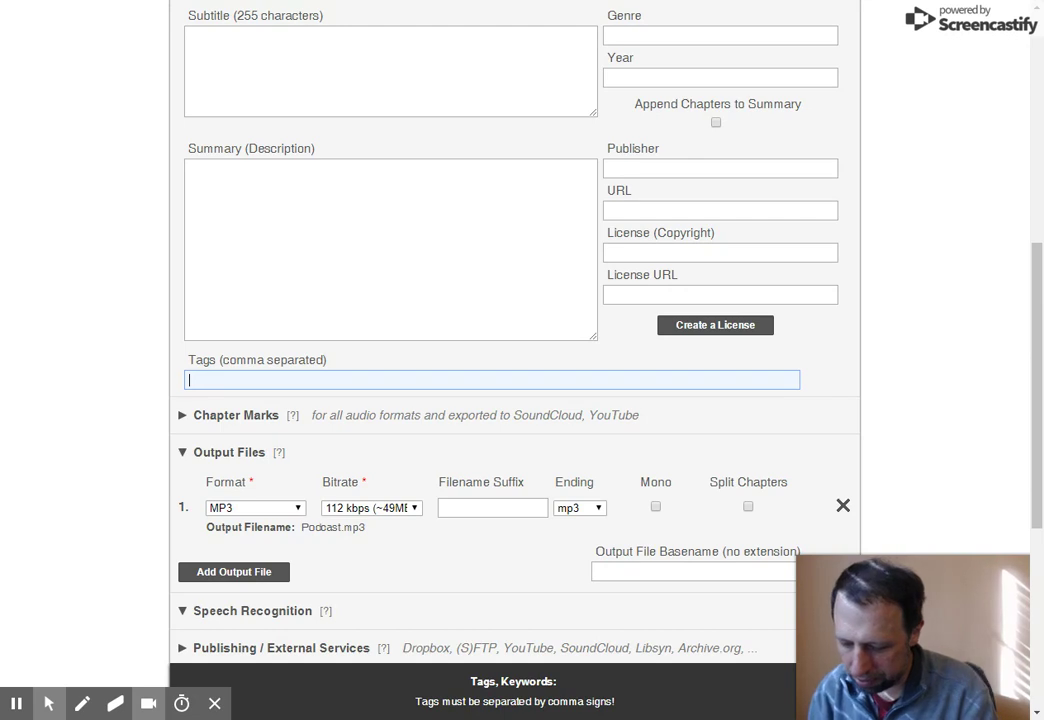
type("education")
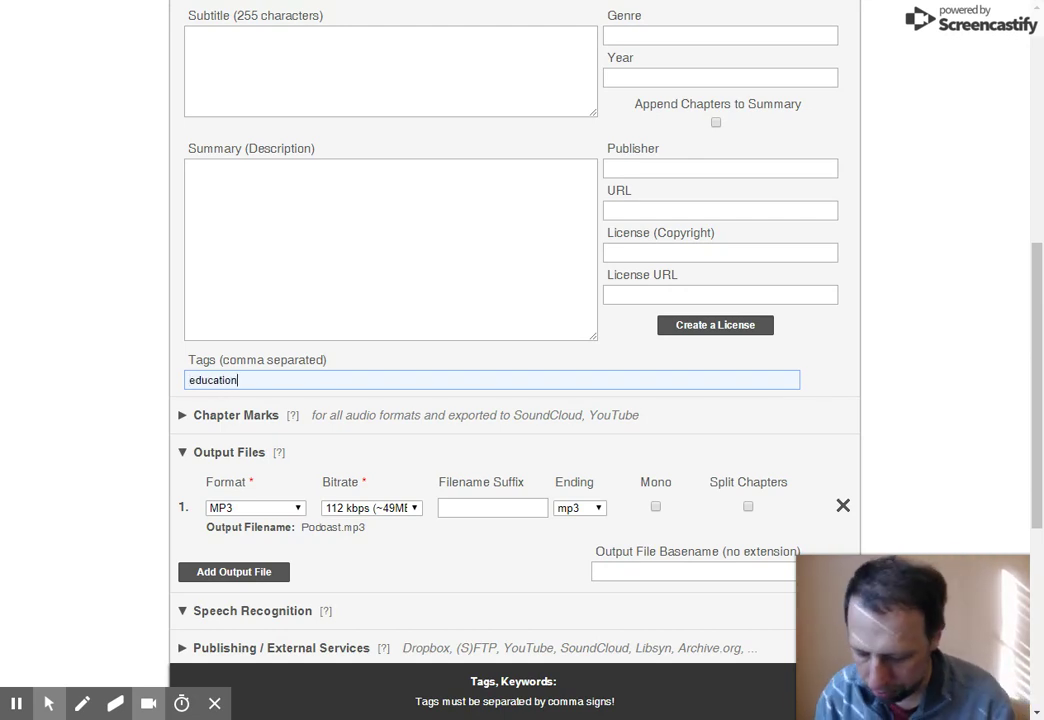
type(", podc")
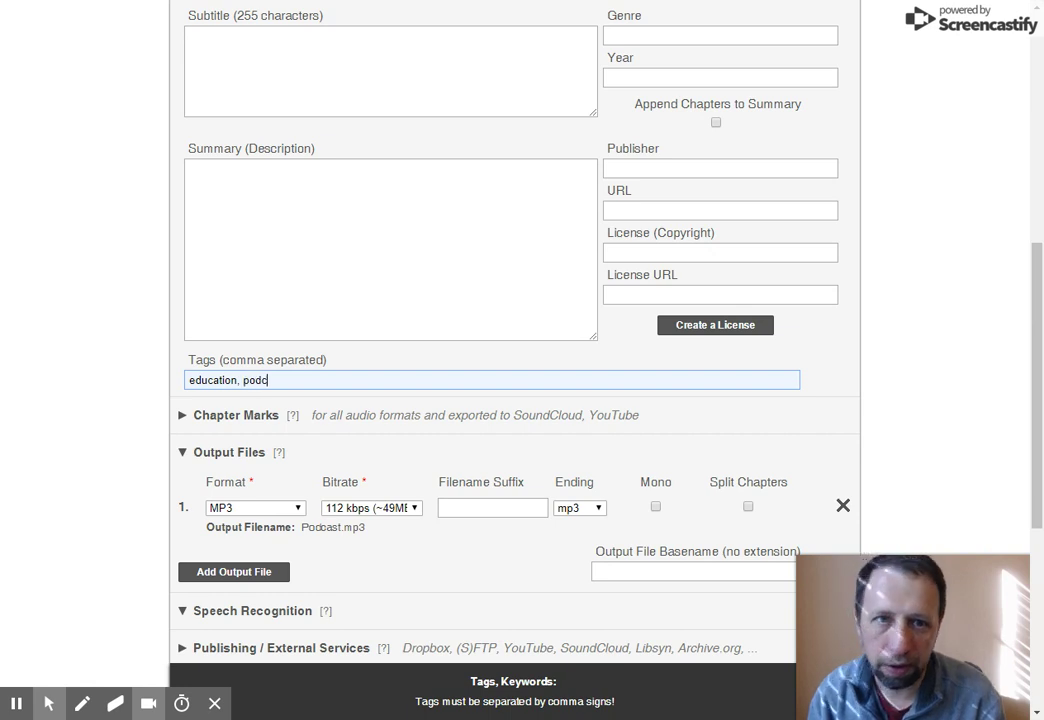
type("asting, s")
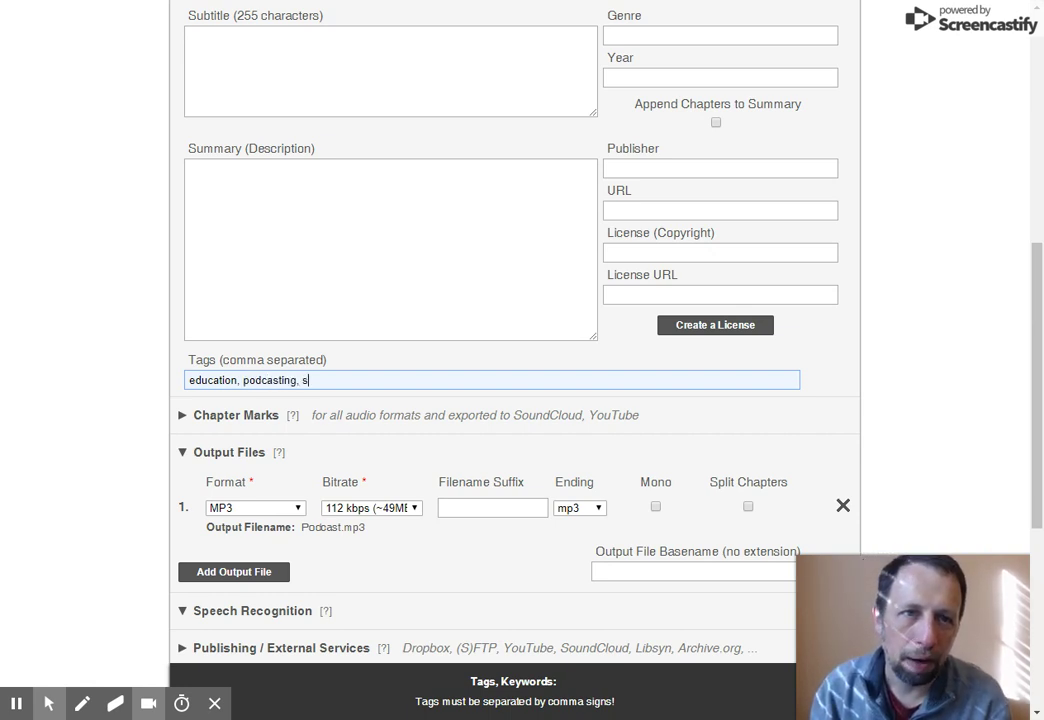
type("tudents")
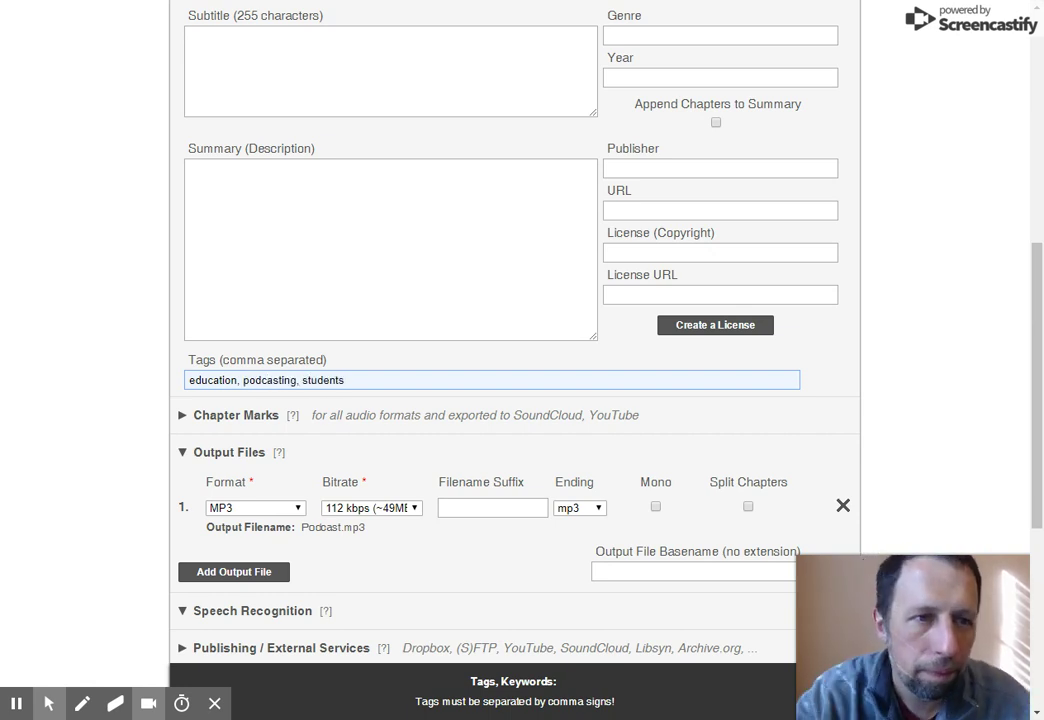
scroll(655, 440, "down", 3)
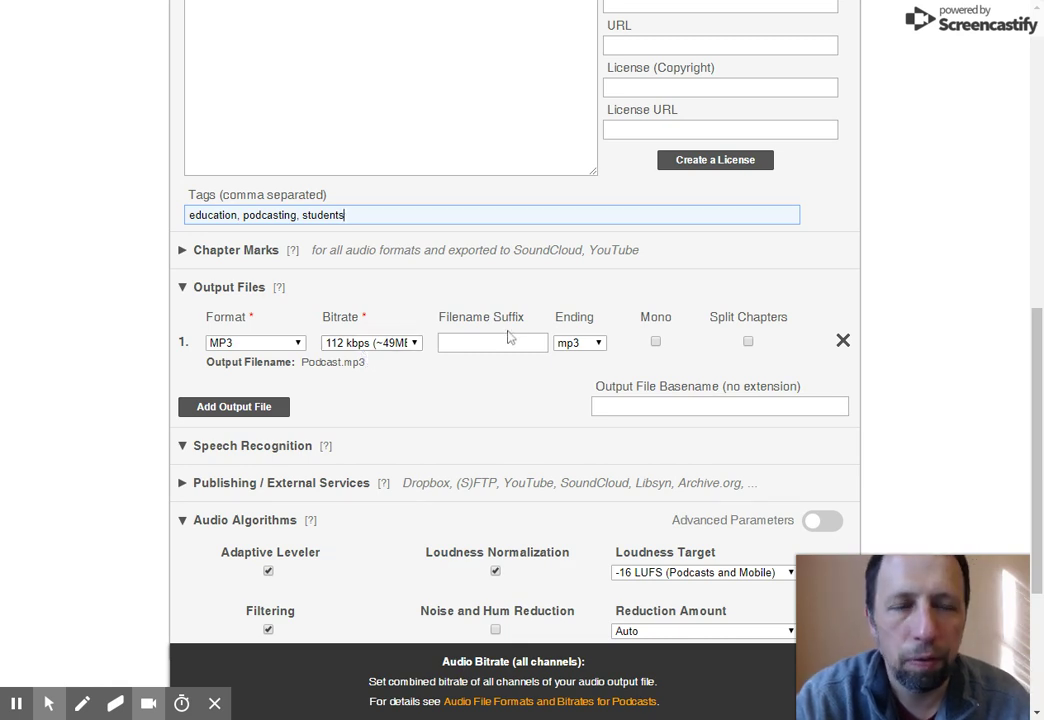
Lower the Podcast.mp3 output bitrate from 112 kbps to 96 kbps
left_click(389, 346)
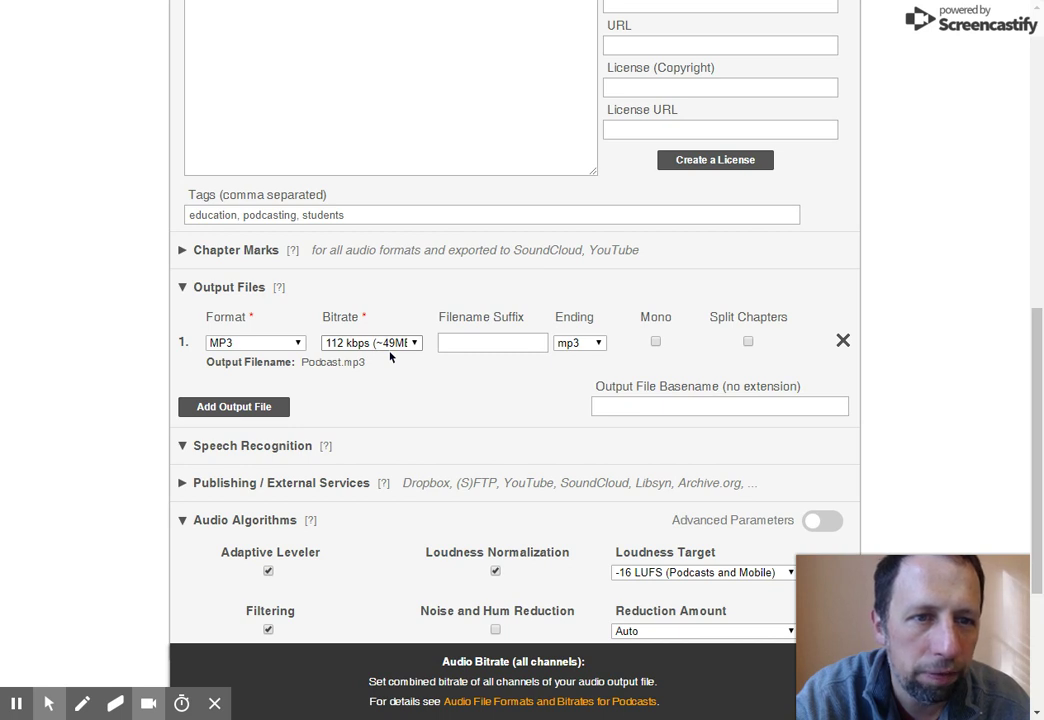
left_click(391, 356)
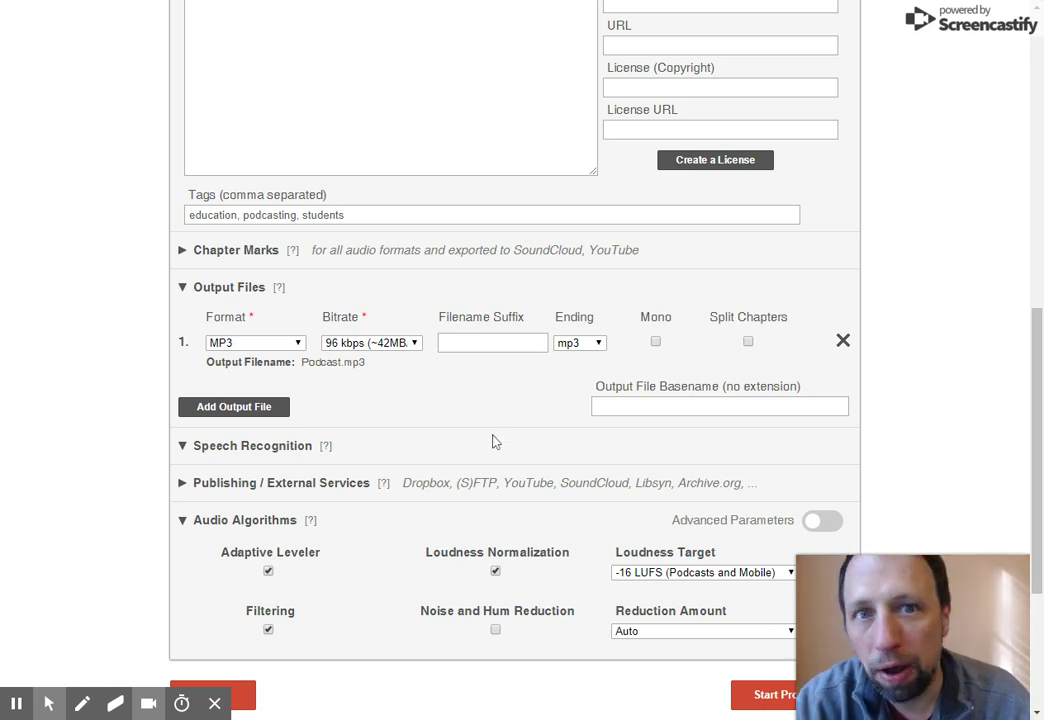
mouse_move(450, 454)
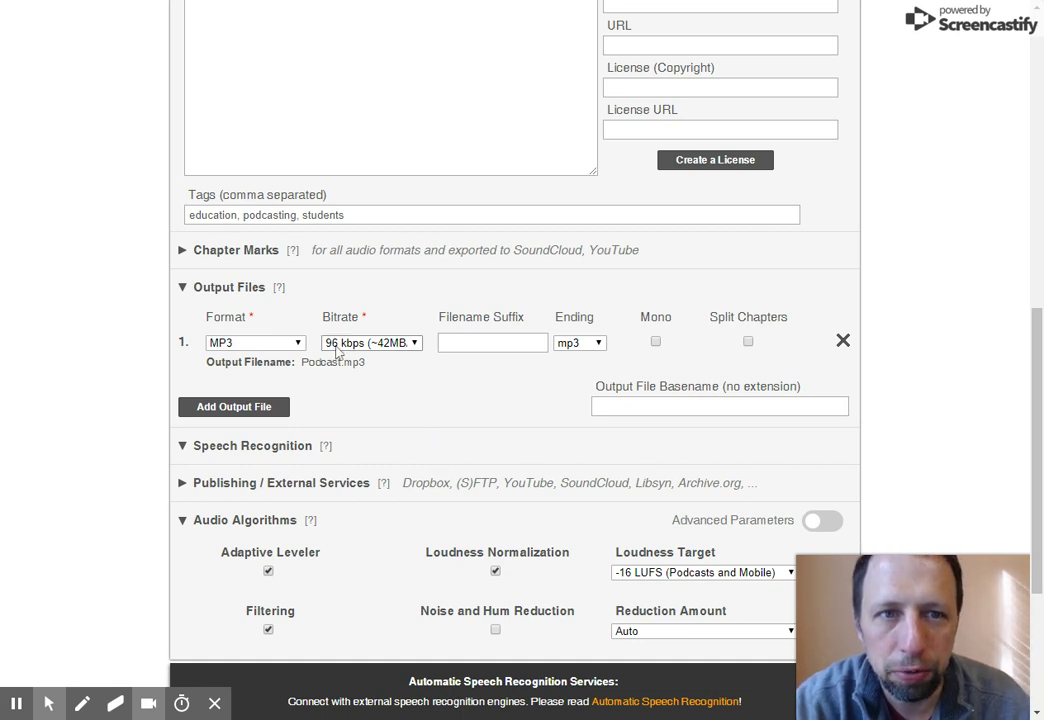
mouse_move(336, 343)
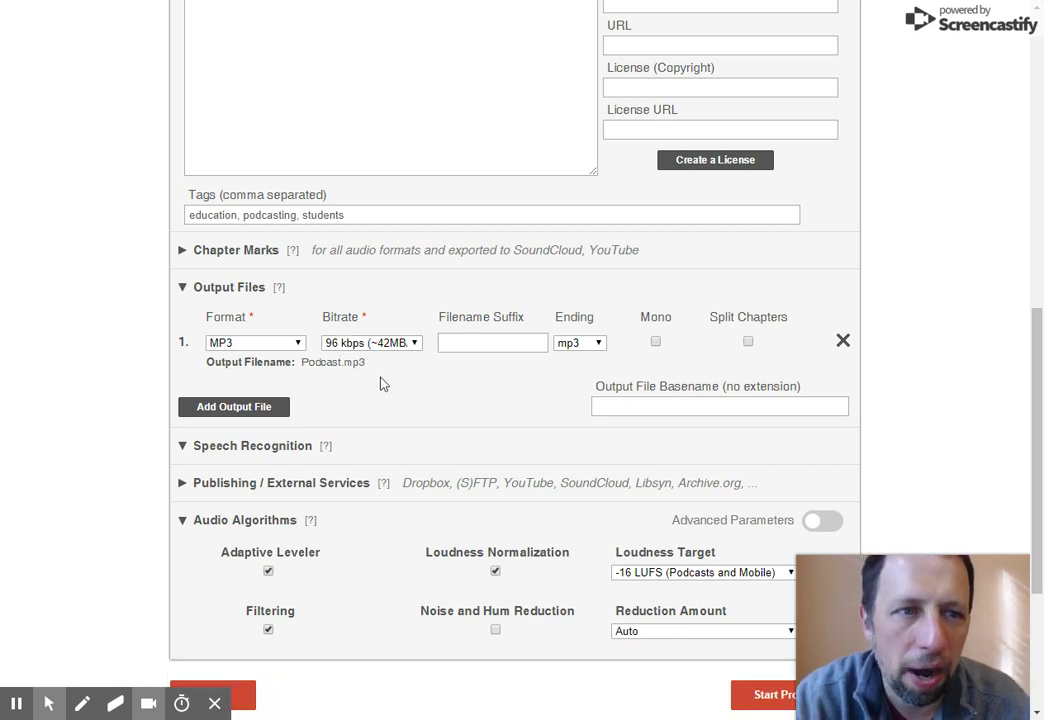
scroll(380, 388, "down", 1)
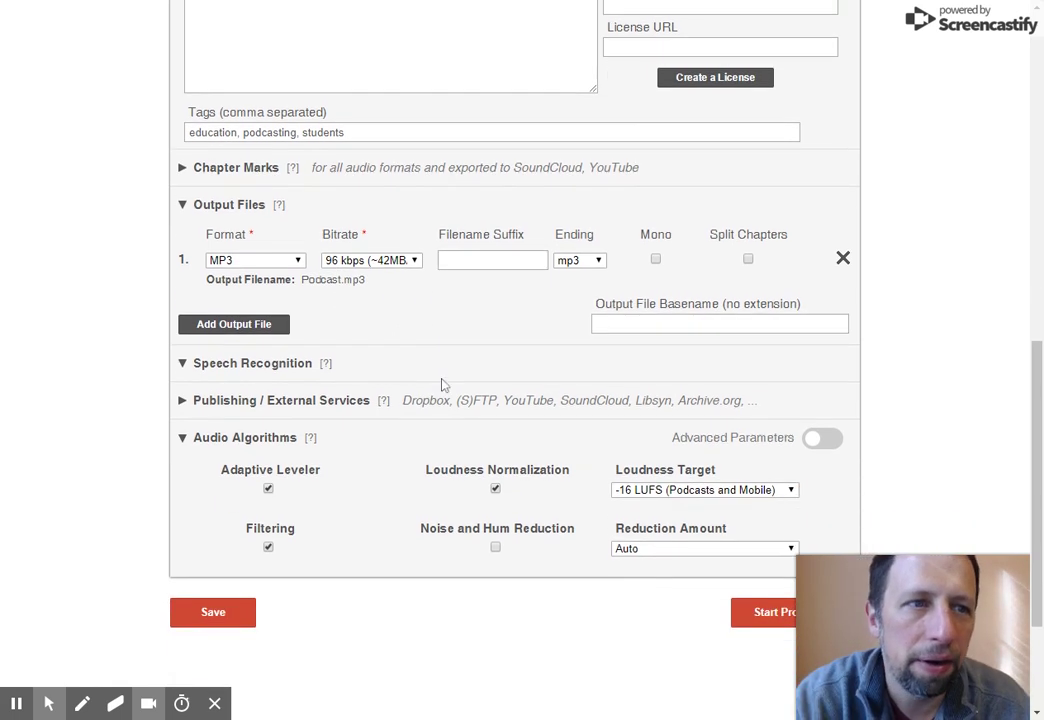
With mono left off and Noise and Hum Reduction on, submit the production for starting
left_click(656, 260)
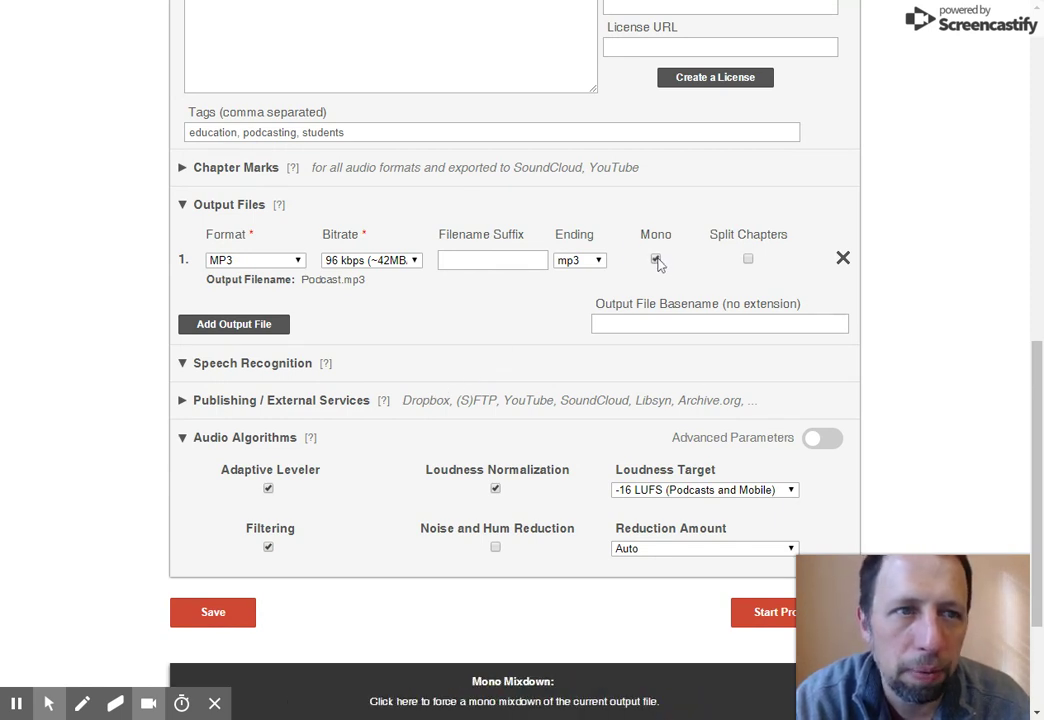
left_click(656, 260)
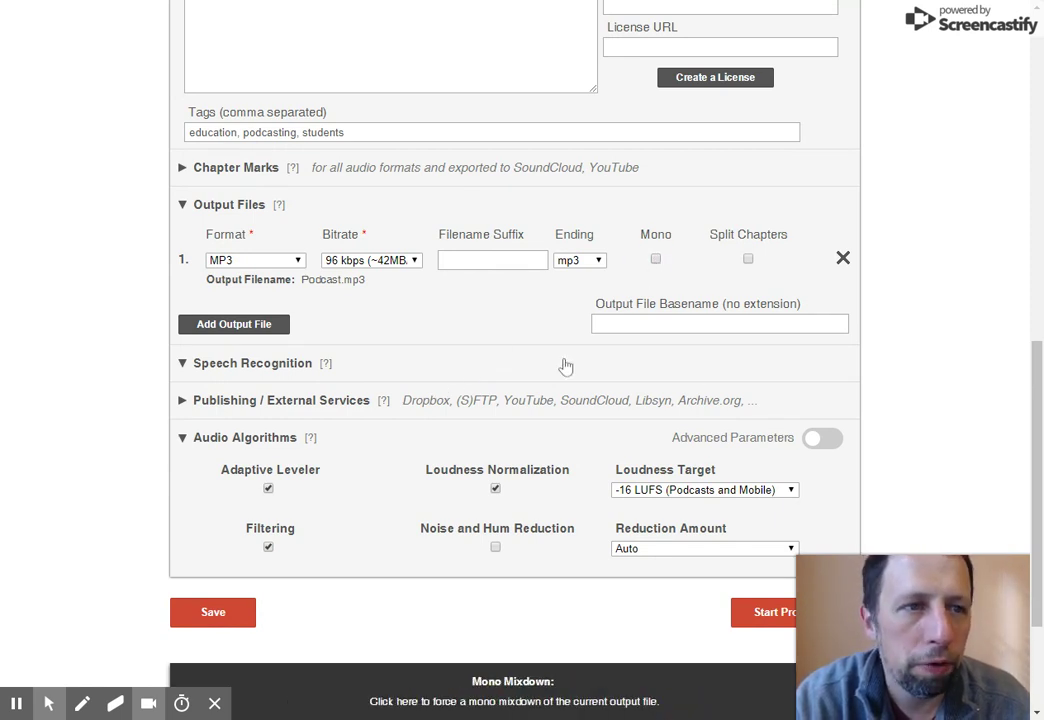
scroll(562, 366, "down", 1)
mouse_move(775, 407)
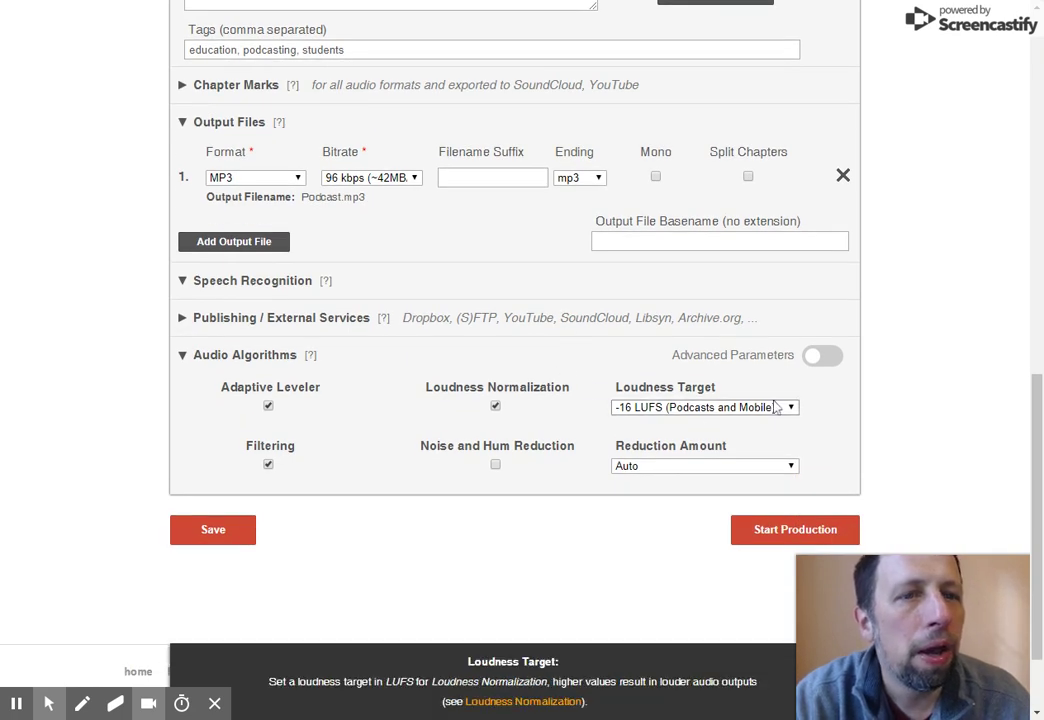
mouse_move(326, 410)
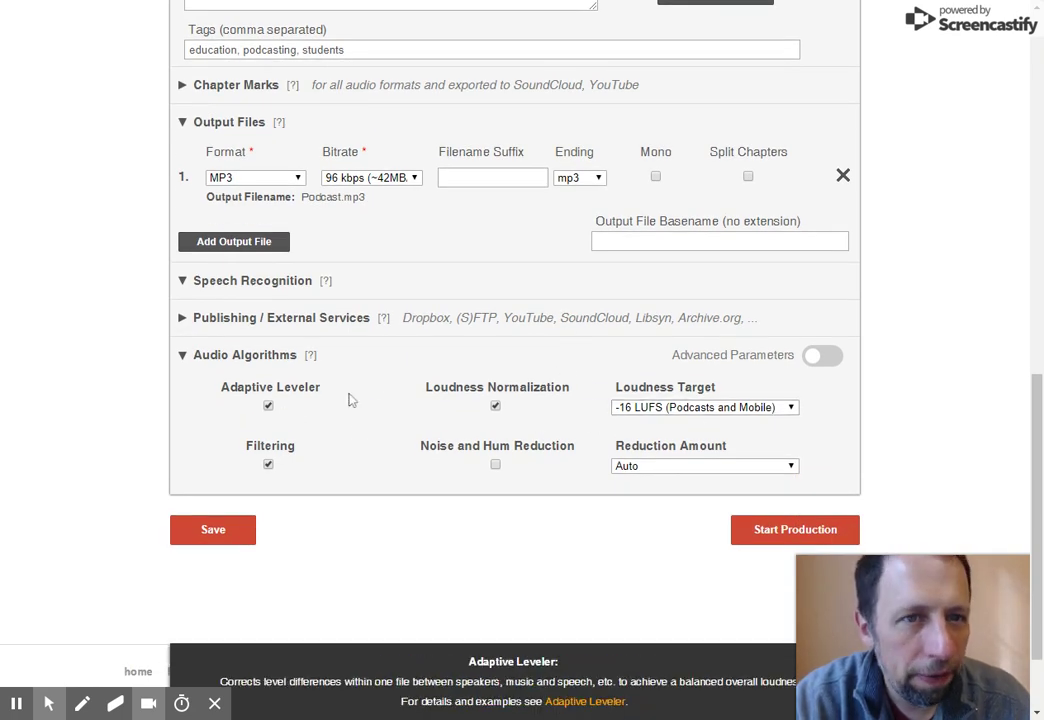
mouse_move(270, 468)
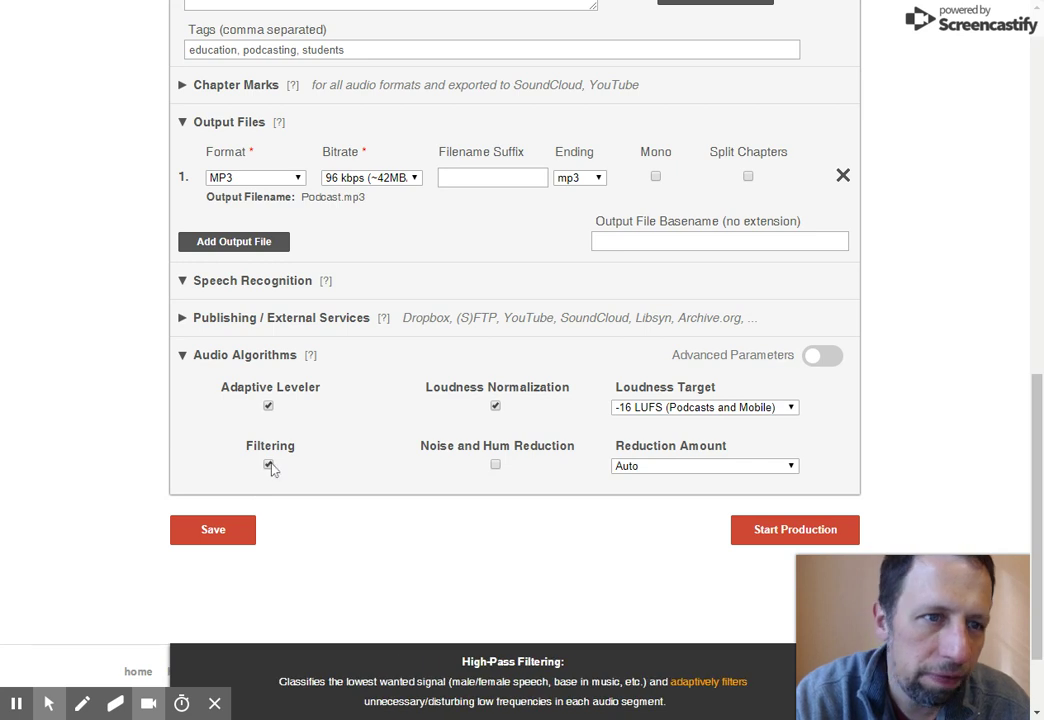
mouse_move(500, 467)
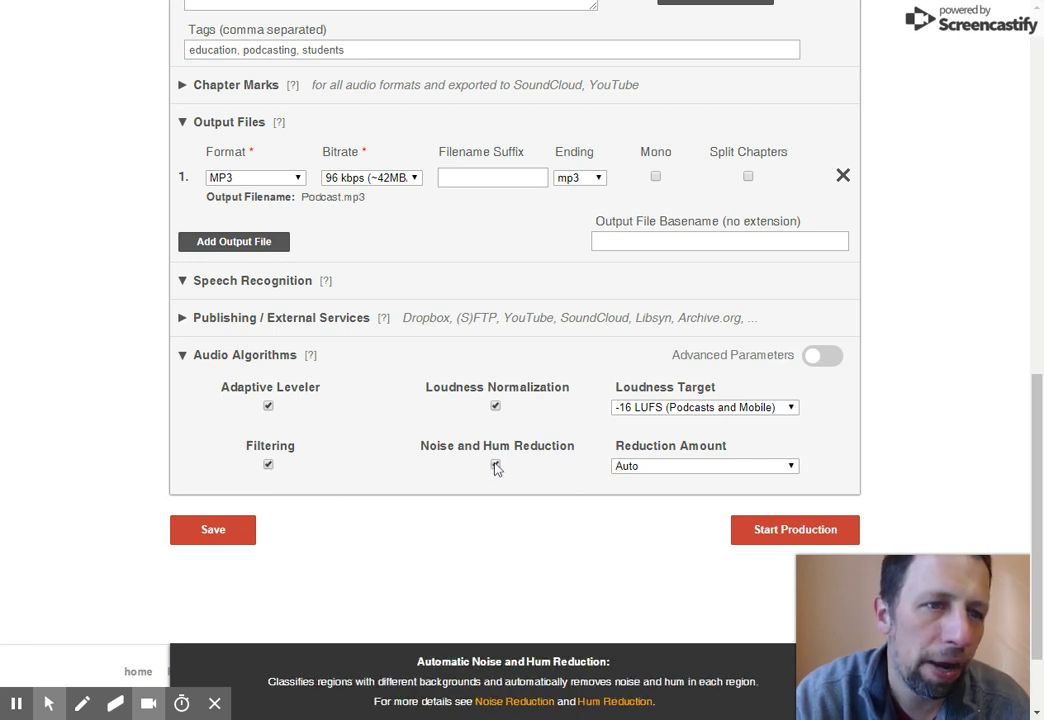
mouse_move(668, 476)
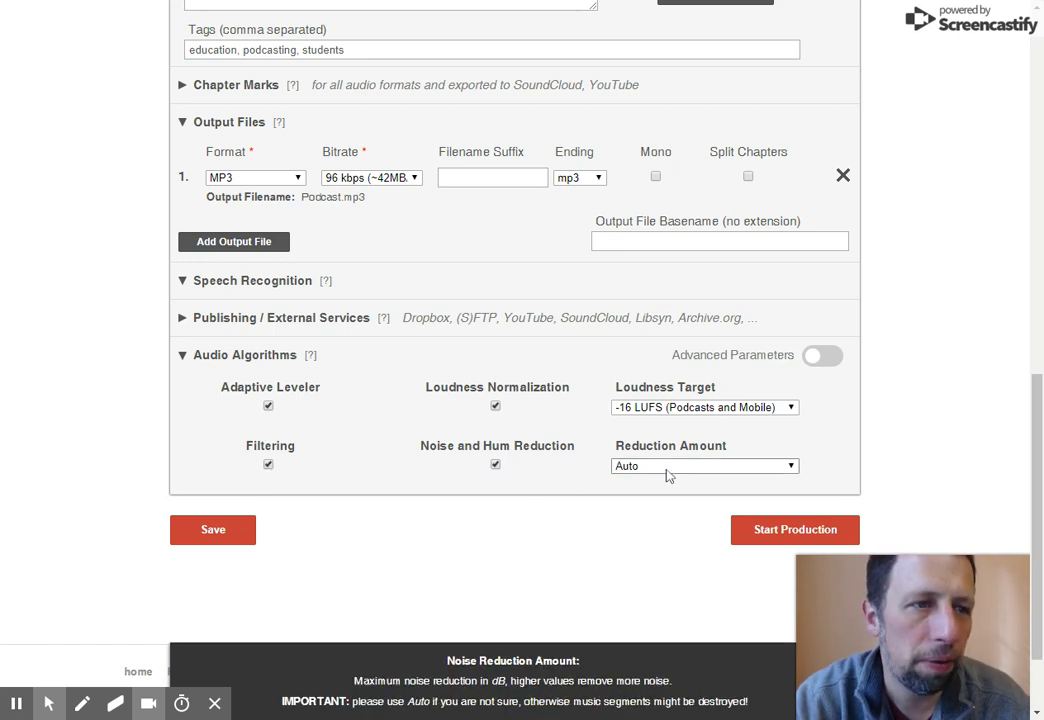
mouse_move(672, 422)
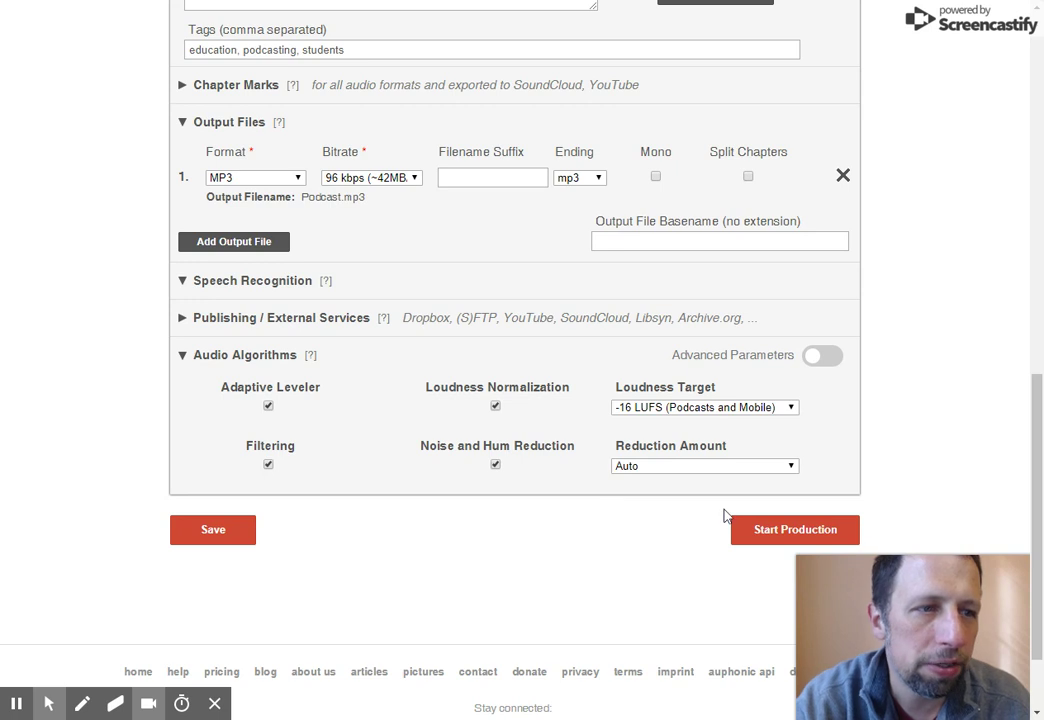
left_click(794, 538)
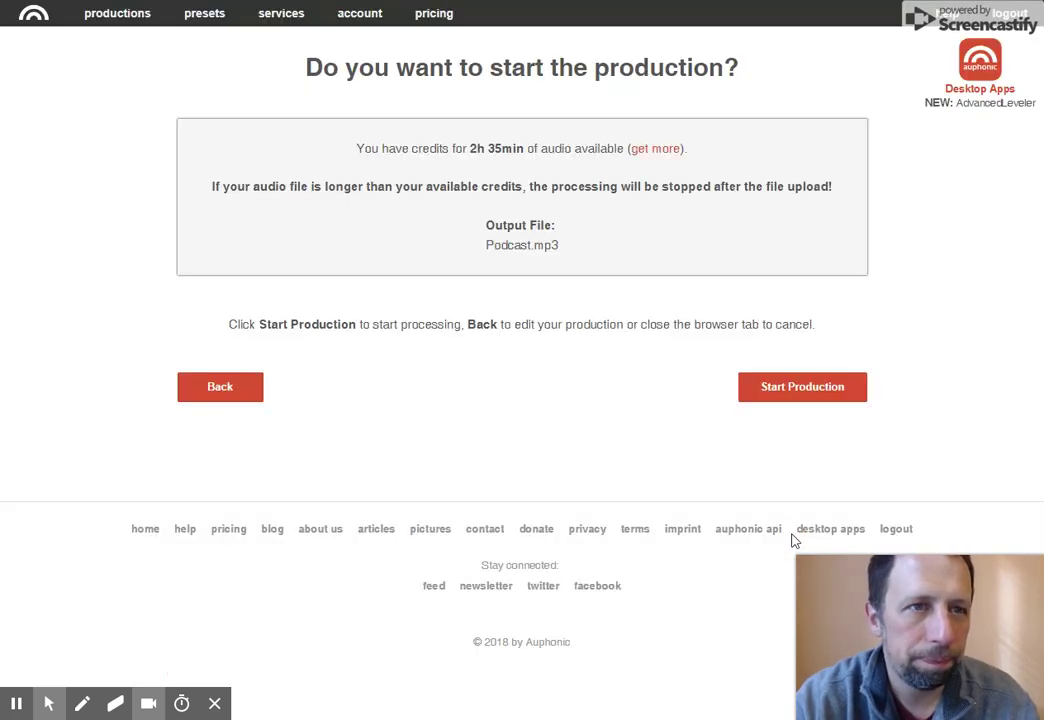
Confirm the start and wait for the 'Podcast Ed' result: Podcast.mp3, 96 kbps, 355.0 KB
left_click(805, 400)
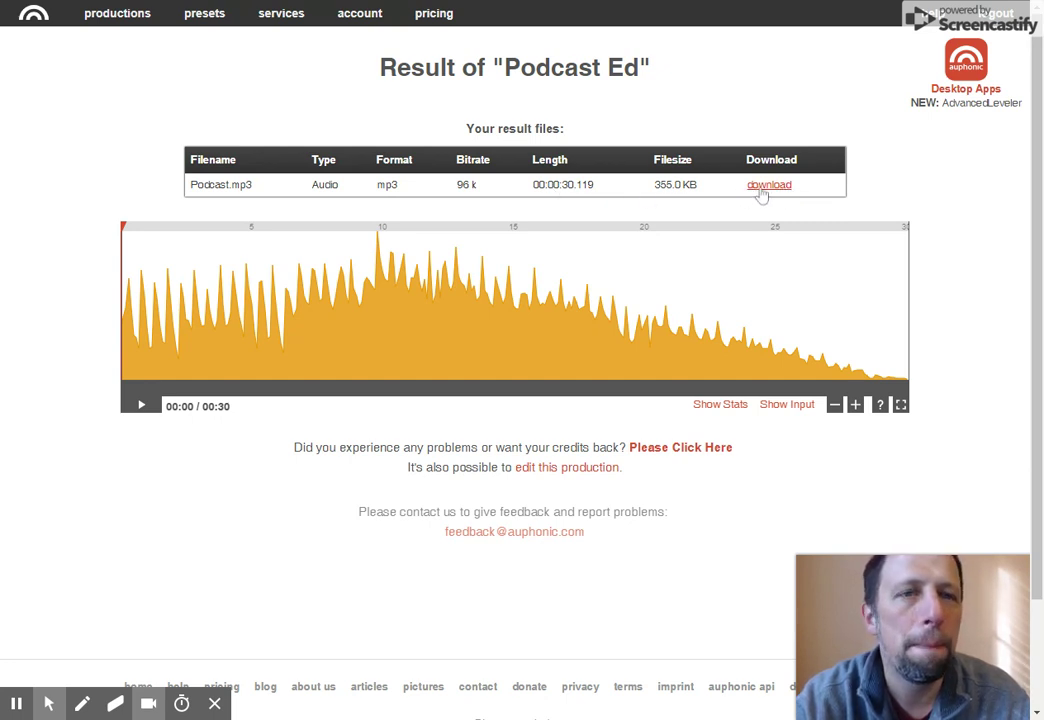
Download the processed Podcast.mp3 and display its stats, loudness normalized from -18.98 to -16.00 LUFS
left_click(762, 195)
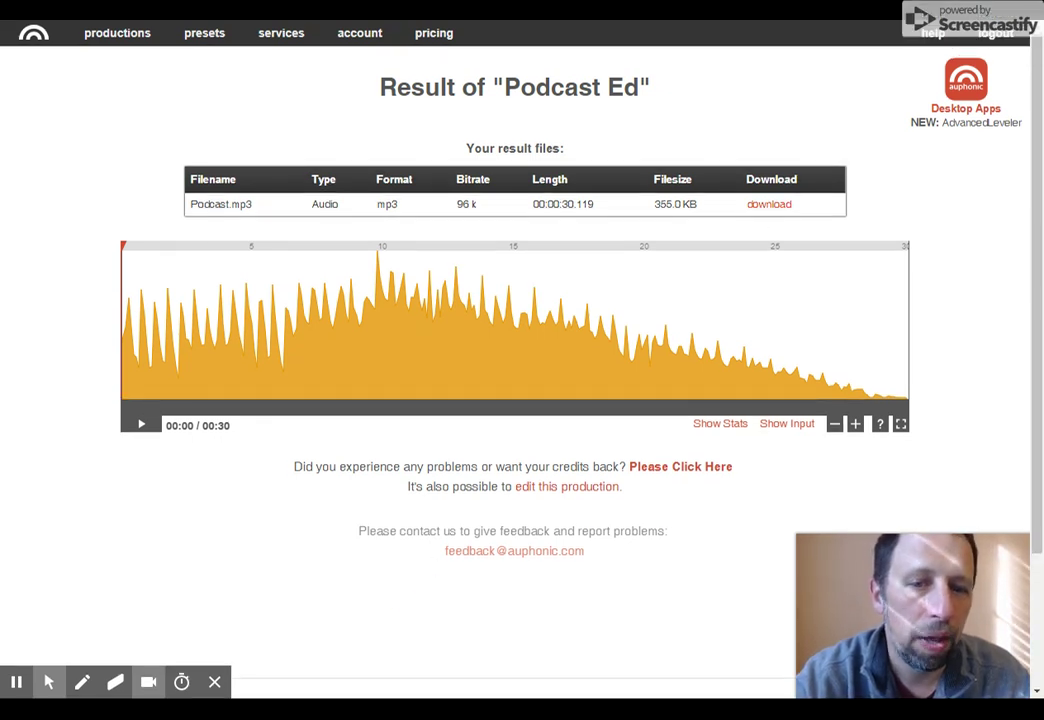
left_click(459, 610)
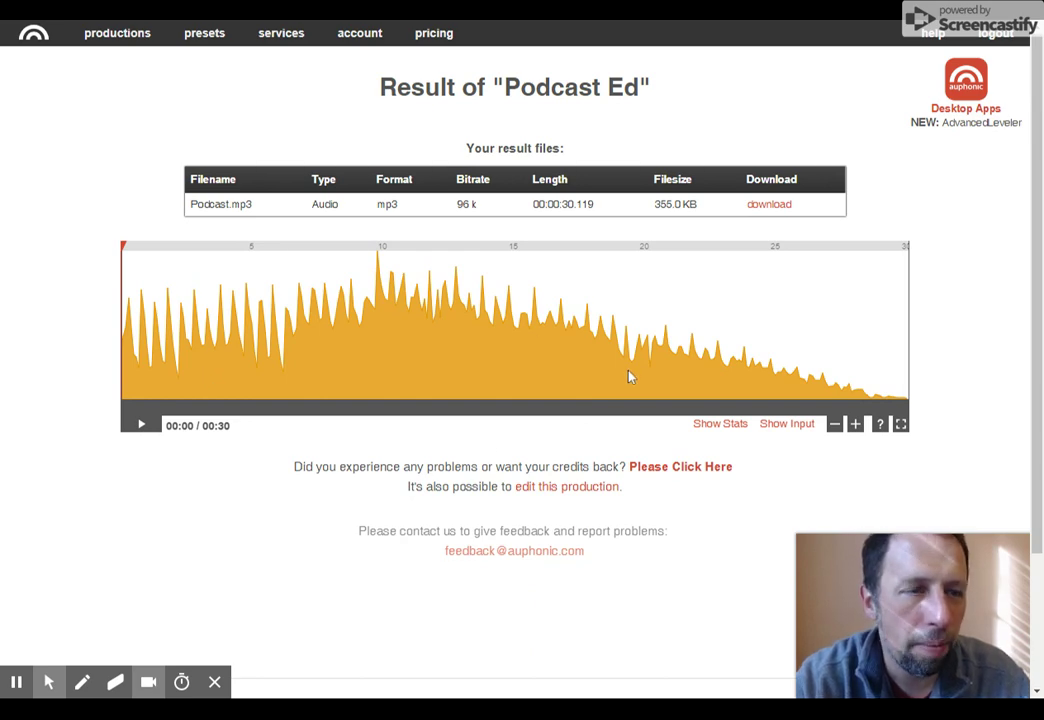
left_click(740, 425)
scroll(697, 500, "down", 3)
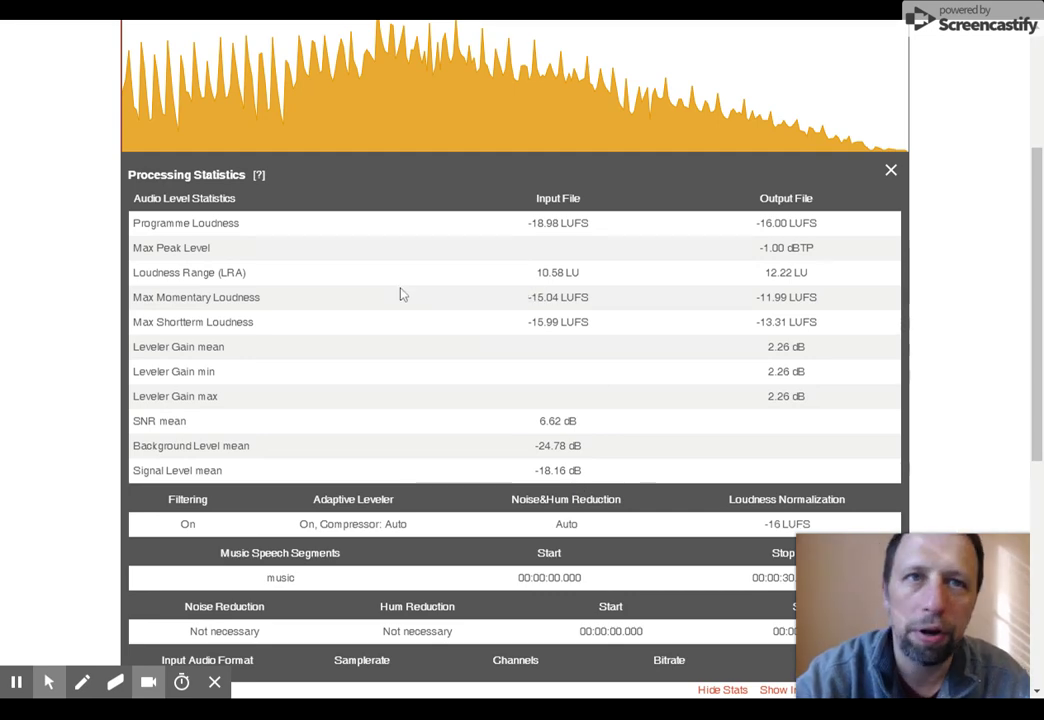
scroll(403, 275, "up", 3)
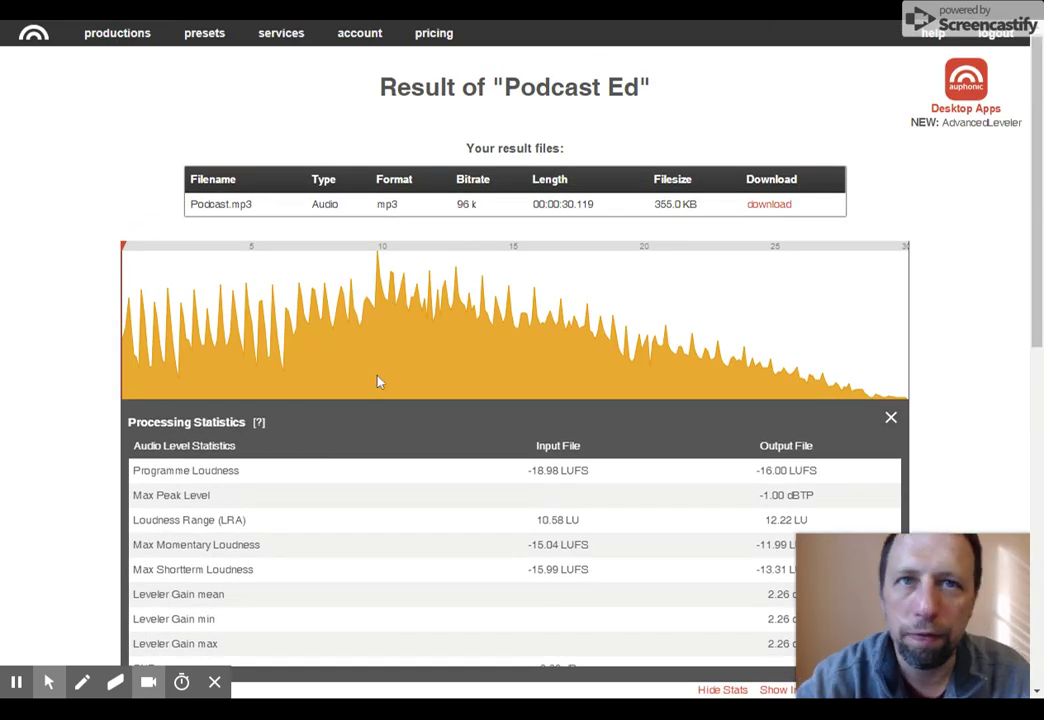